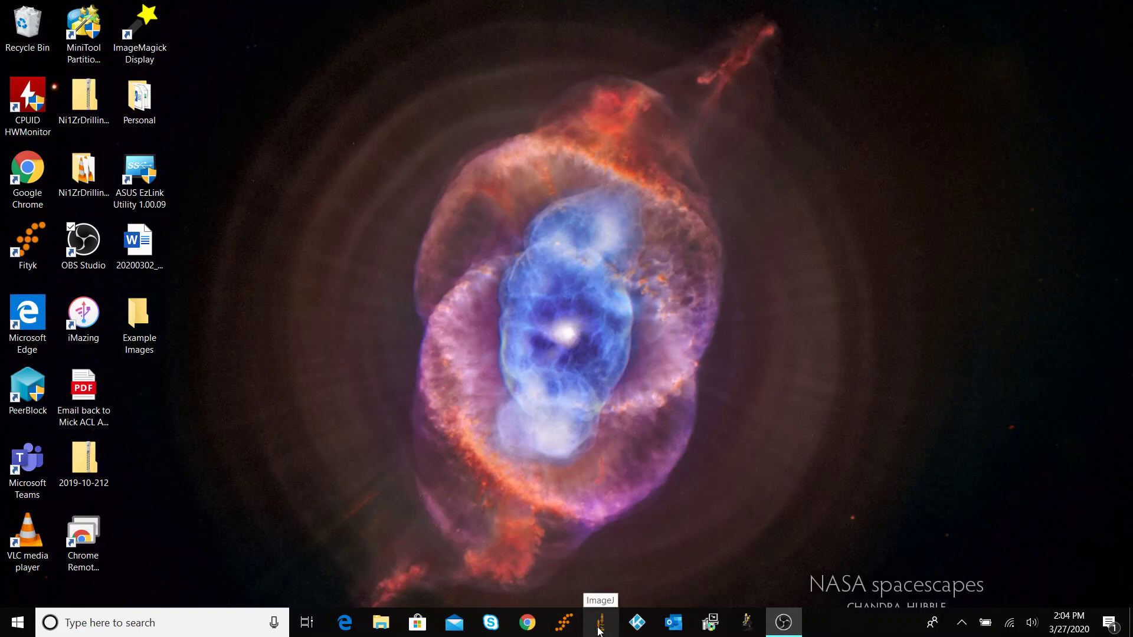
Launch ImageJ from the taskbar, restart it, and close the Java warning console.
{"action": "left_click", "coordinate": [599, 631]}
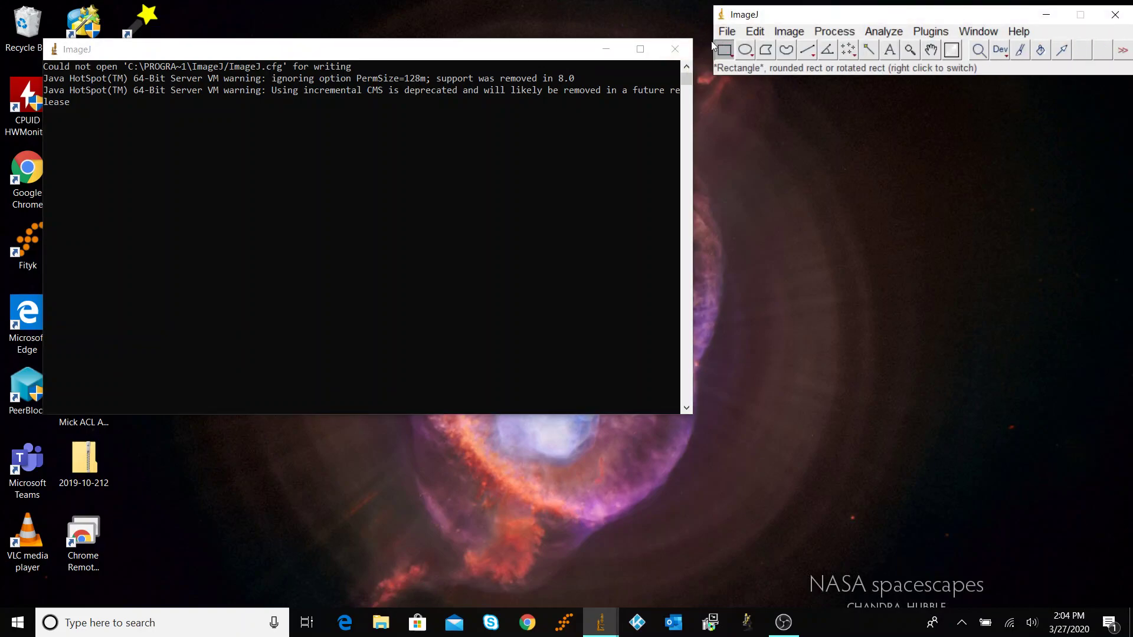
{"action": "left_click", "coordinate": [675, 51]}
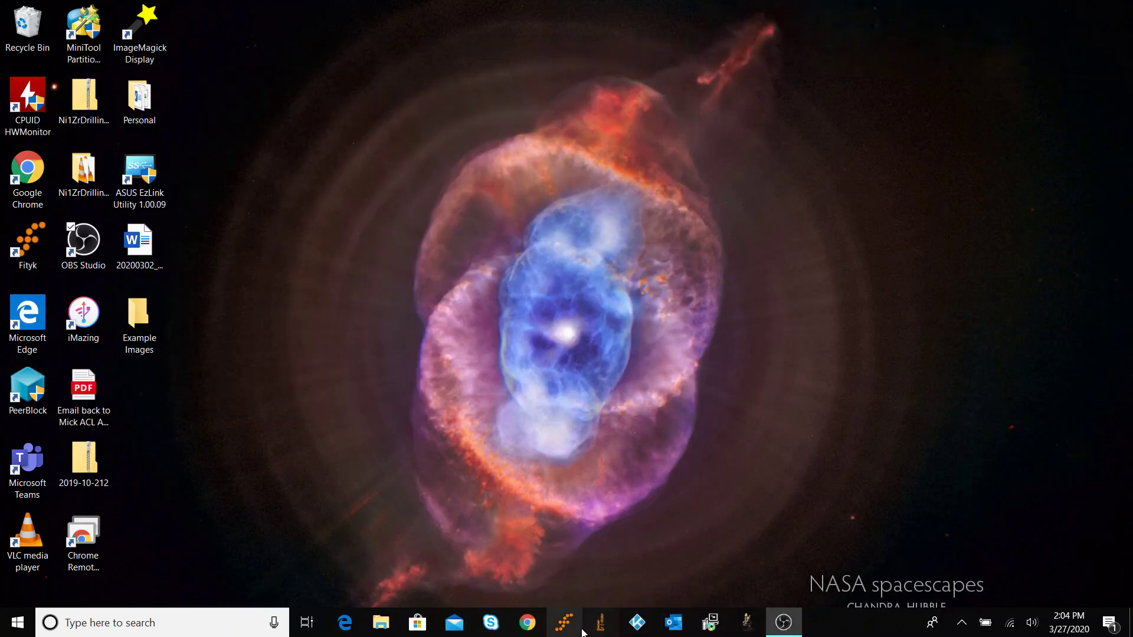
{"action": "left_click", "coordinate": [601, 623]}
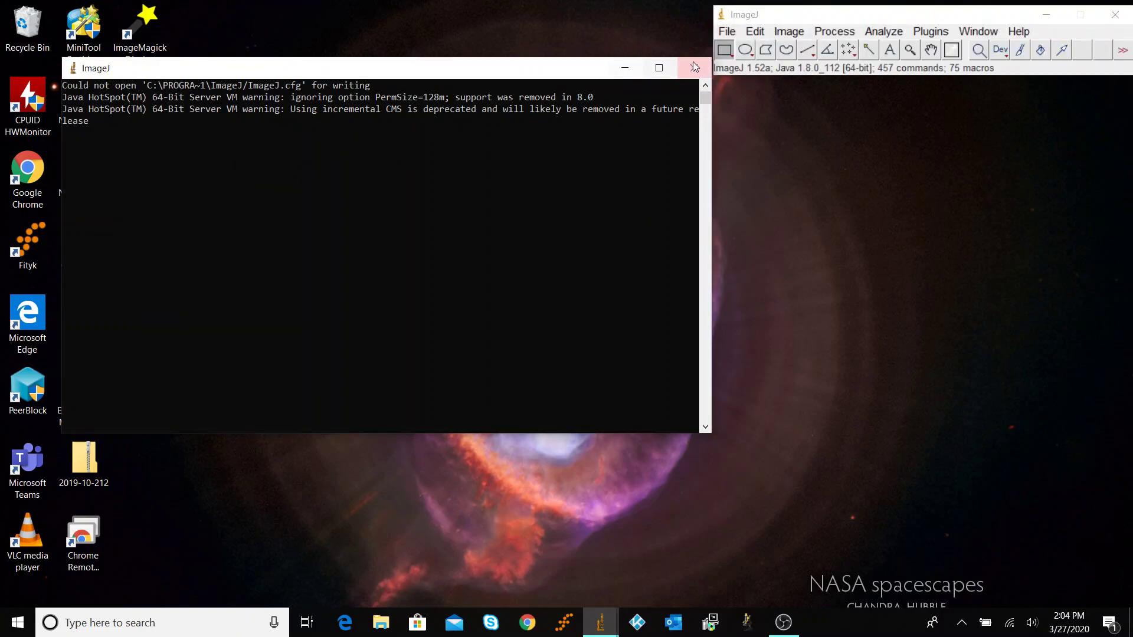
{"action": "left_click", "coordinate": [625, 67]}
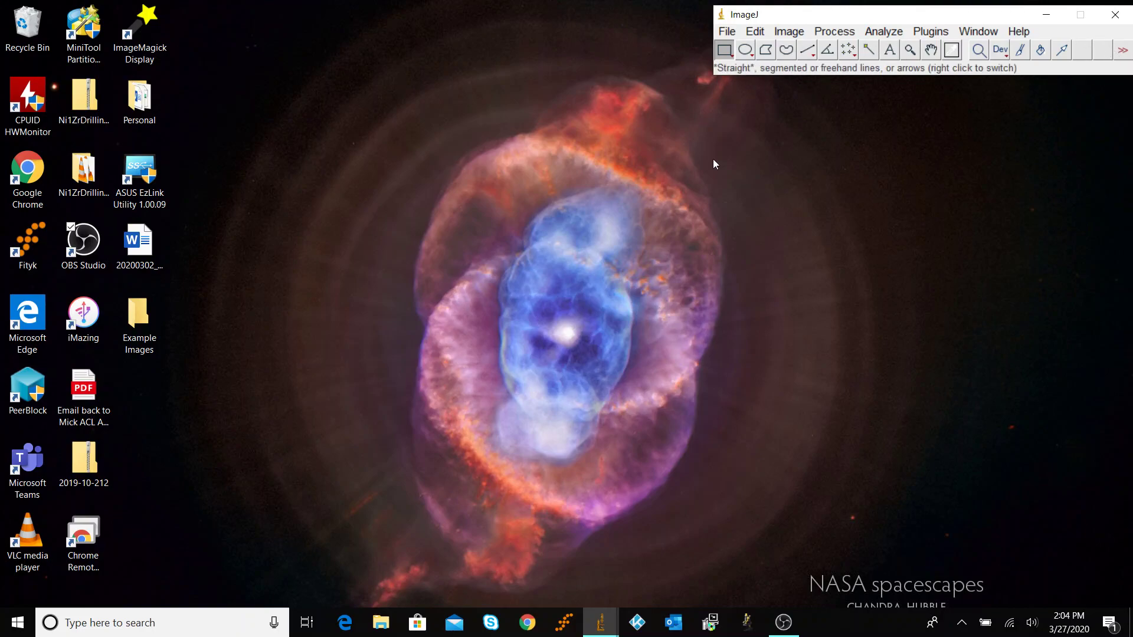
Load Calibration 10X 20.tif by dragging it from the Example Images folder onto ImageJ.
{"action": "left_click", "coordinate": [727, 31]}
{"action": "left_click", "coordinate": [753, 69]}
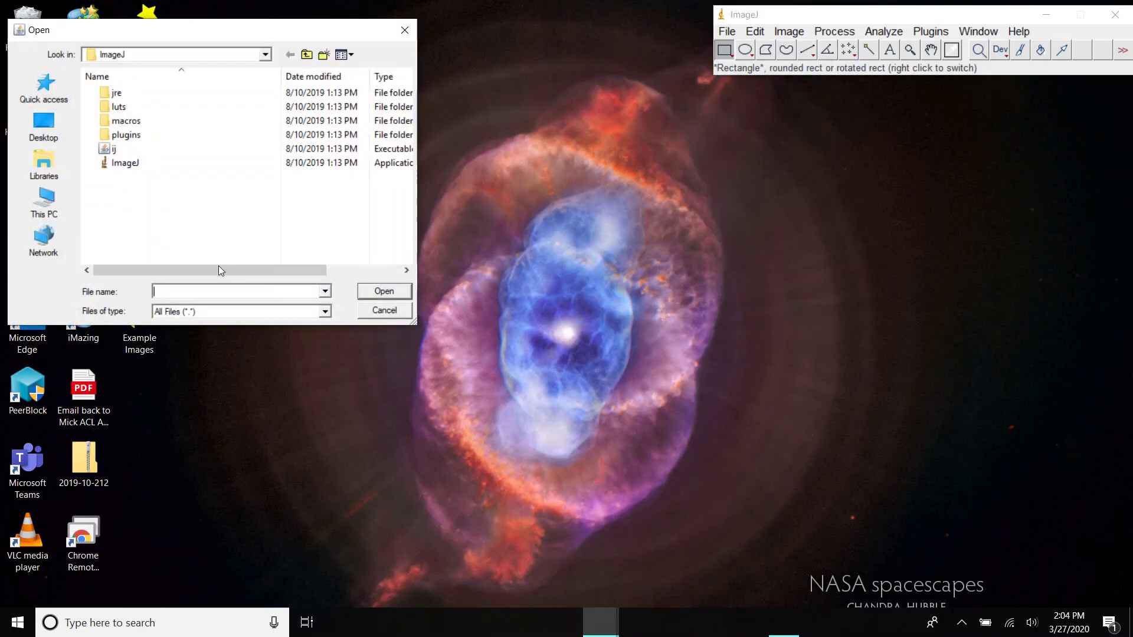
{"action": "left_click", "coordinate": [263, 55]}
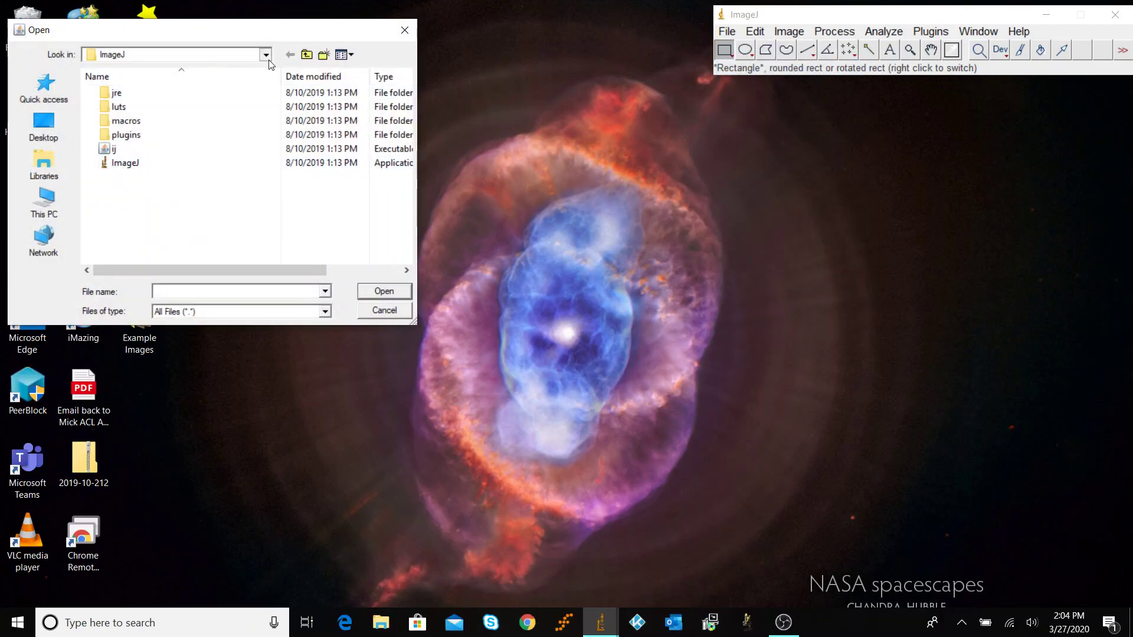
{"action": "left_click", "coordinate": [234, 56]}
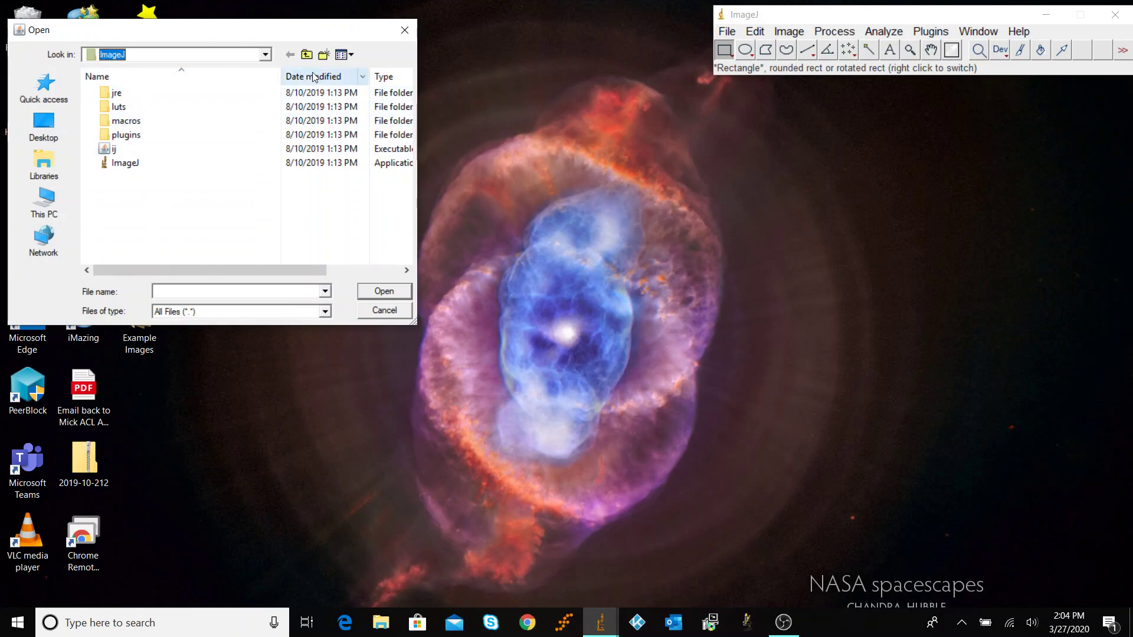
{"action": "left_click", "coordinate": [404, 32]}
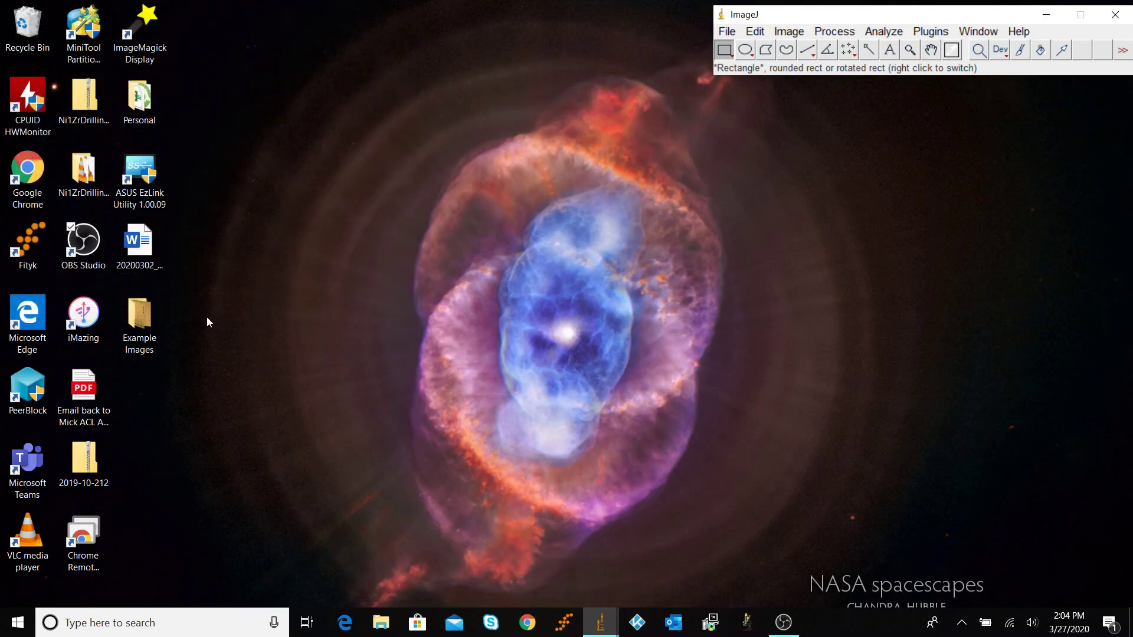
{"action": "double_click", "coordinate": [158, 338]}
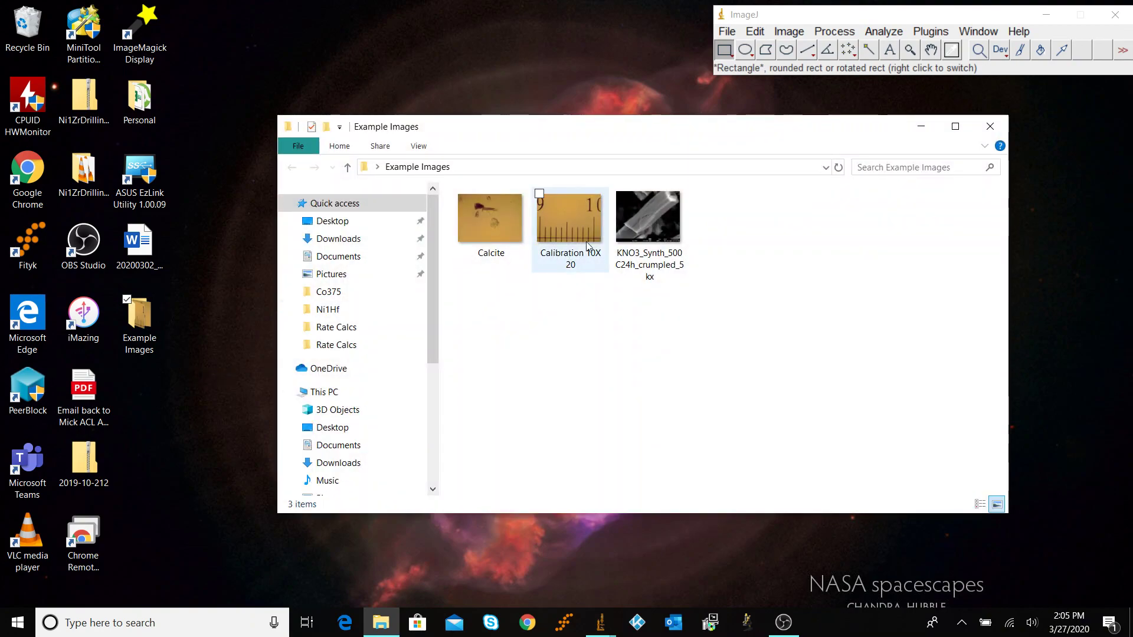
{"action": "left_click_drag", "start_coordinate": [590, 227], "coordinate": [744, 74]}
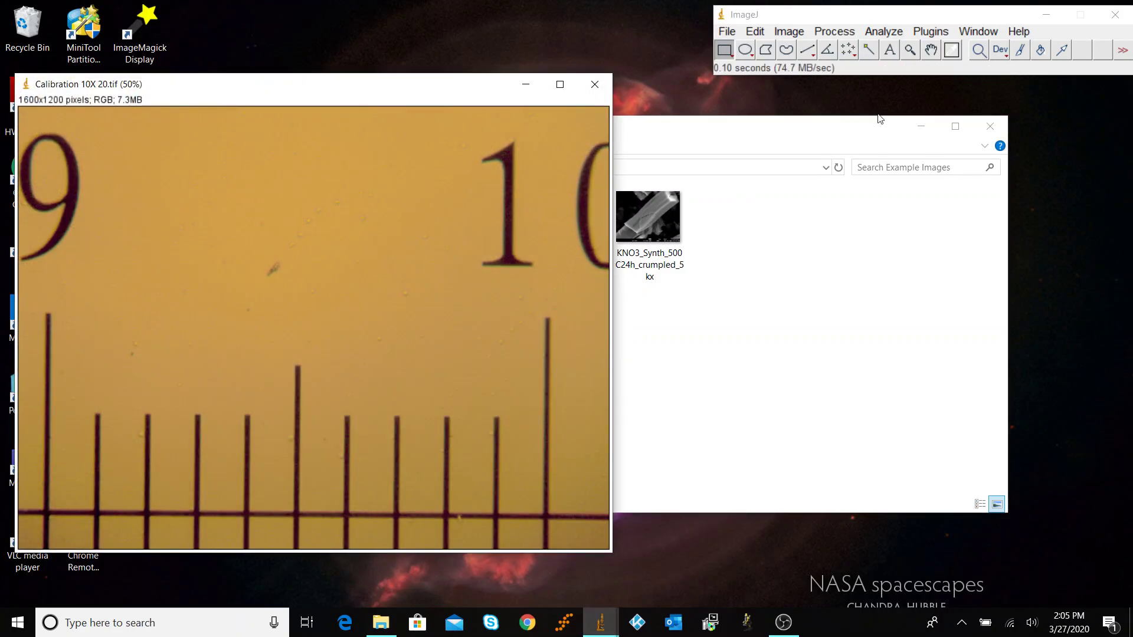
{"action": "left_click", "coordinate": [912, 123]}
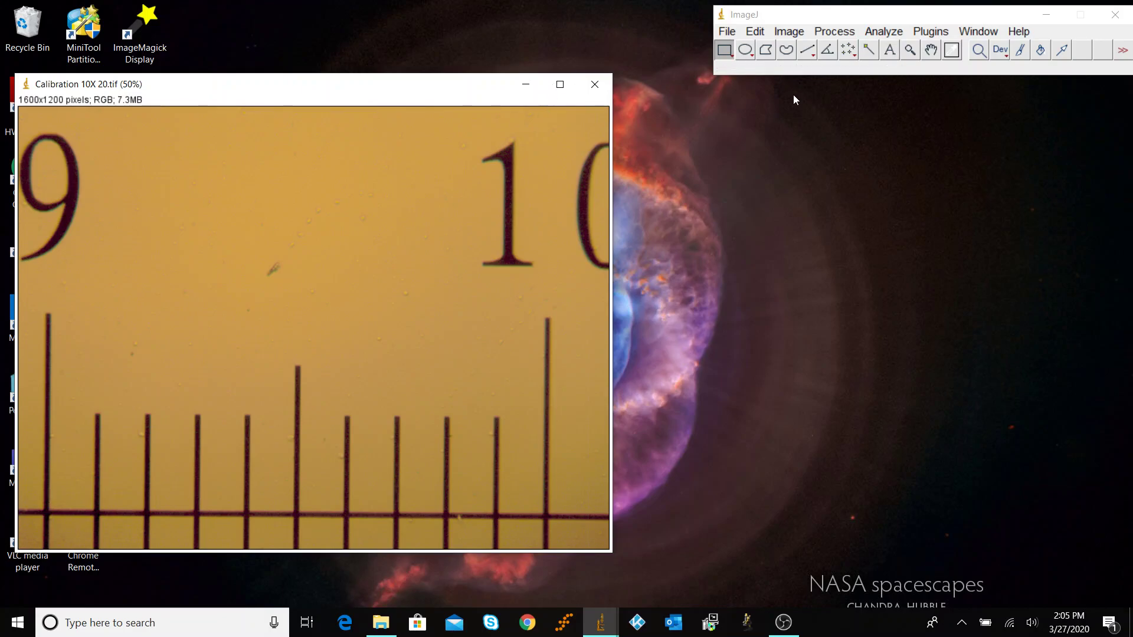
Select the Straight line tool and zoom into the ruler tick marks to about 300%.
{"action": "left_click", "coordinate": [807, 49]}
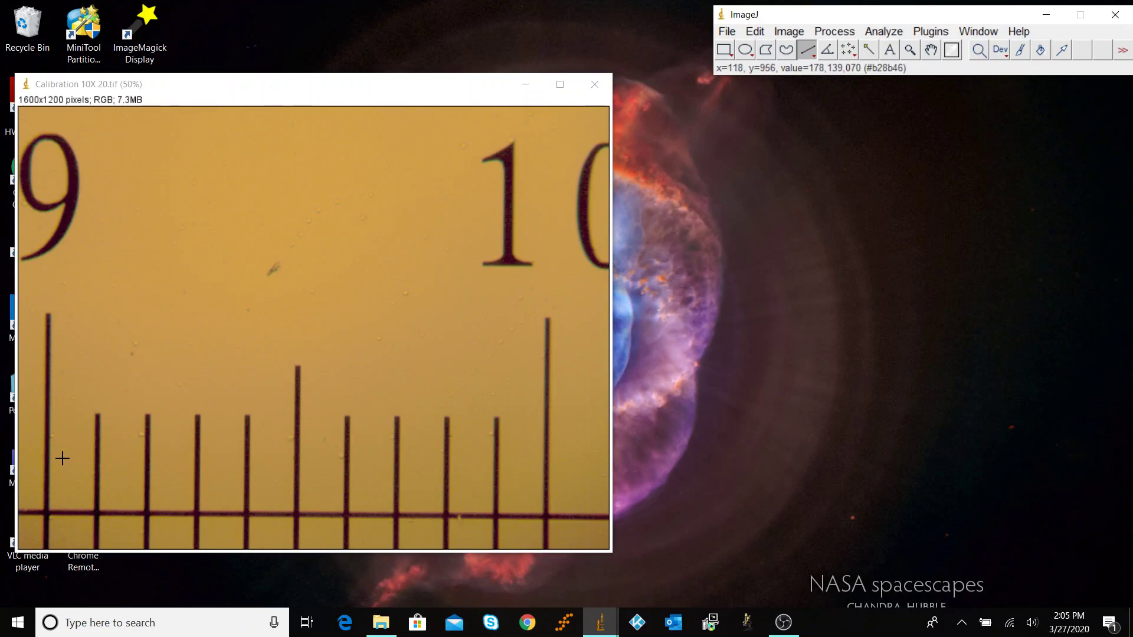
{"action": "scroll", "coordinate": [69, 462], "scroll_direction": "up", "scroll_amount": 2}
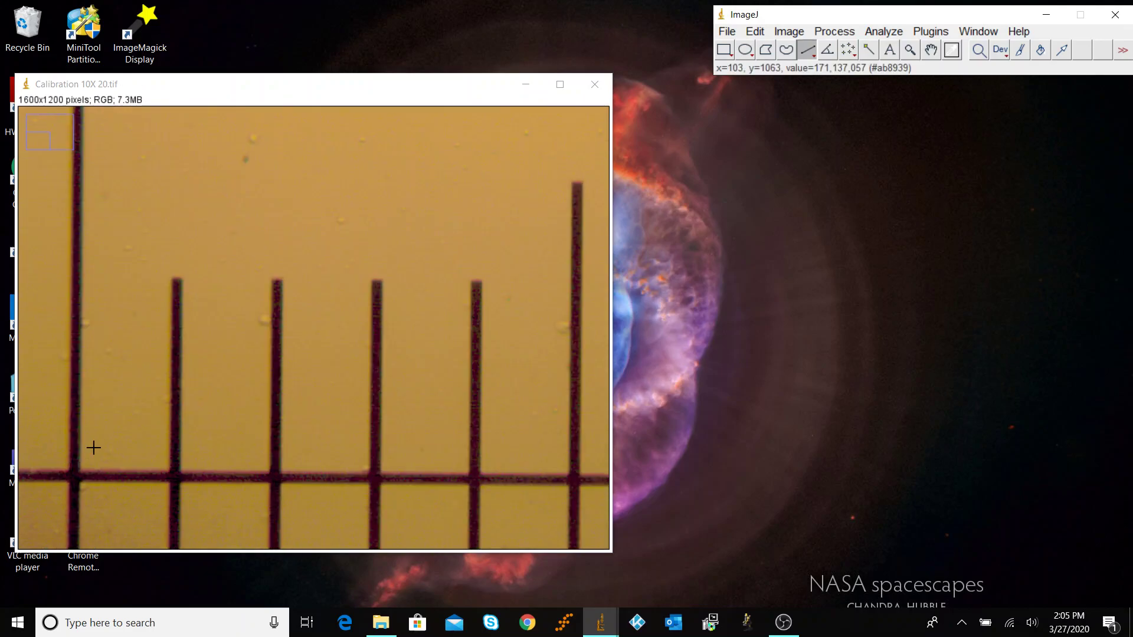
{"action": "scroll", "coordinate": [117, 383], "scroll_direction": "up", "scroll_amount": 2}
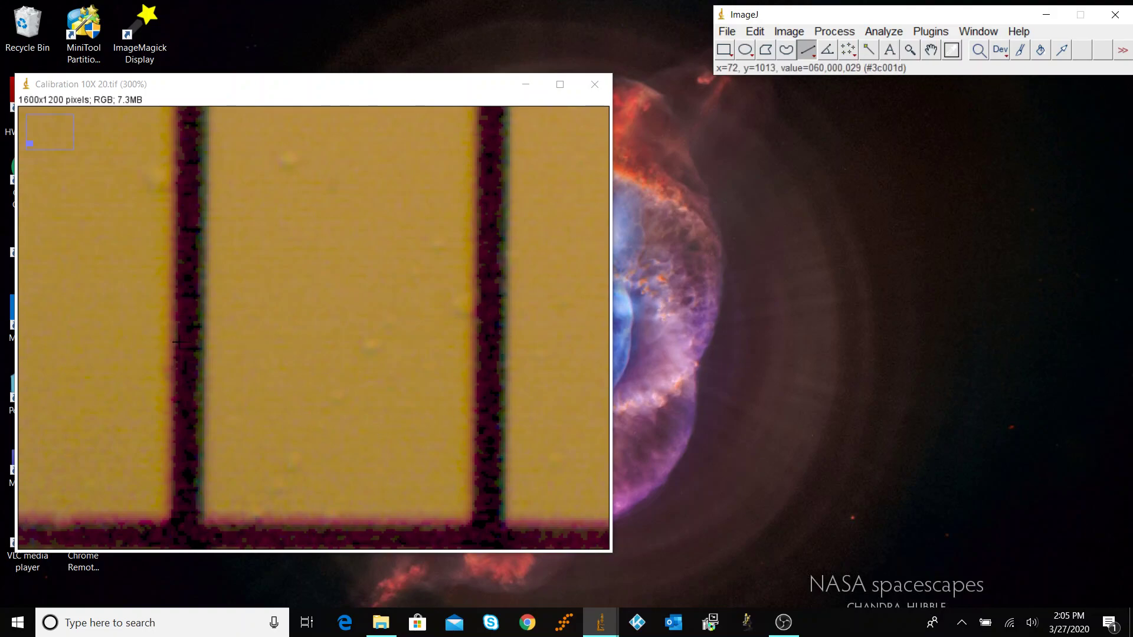
Draw a line between two adjacent ruler ticks, then zoom back out to 50%.
{"action": "left_click_drag", "start_coordinate": [174, 341], "coordinate": [475, 379]}
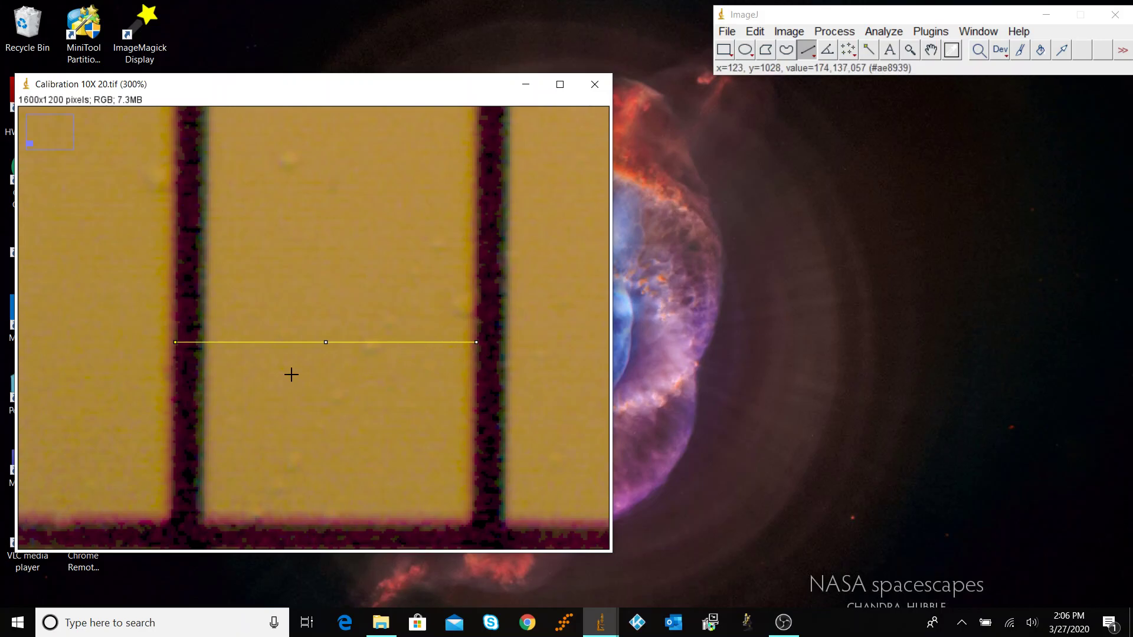
{"action": "scroll", "coordinate": [292, 373], "scroll_direction": "down", "scroll_amount": 4}
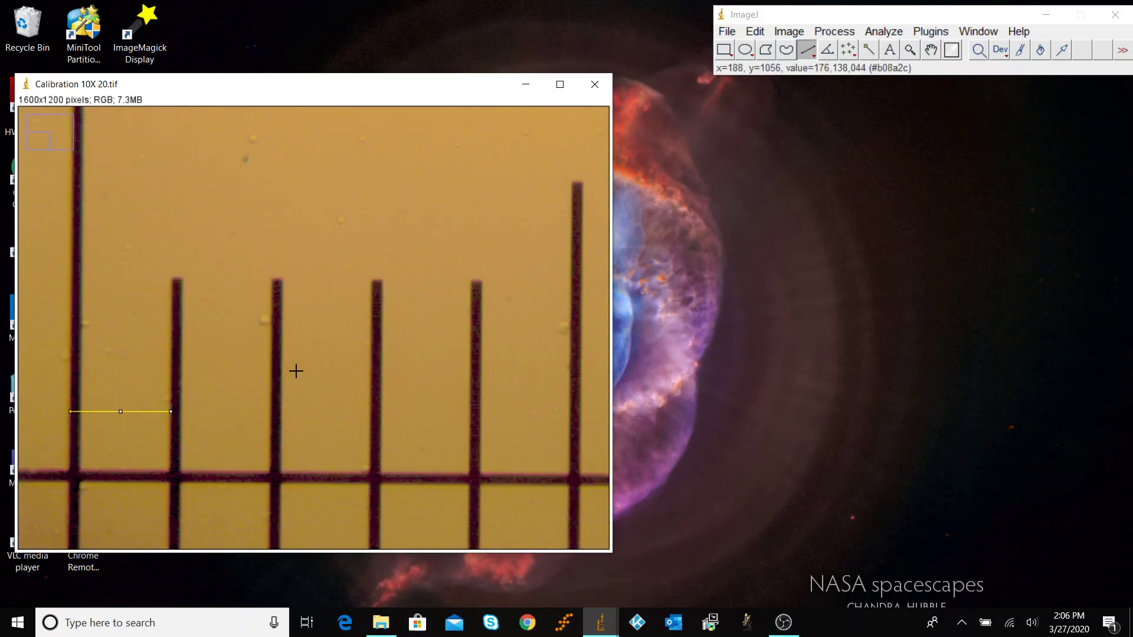
{"action": "scroll", "coordinate": [296, 371], "scroll_direction": "down", "scroll_amount": 1}
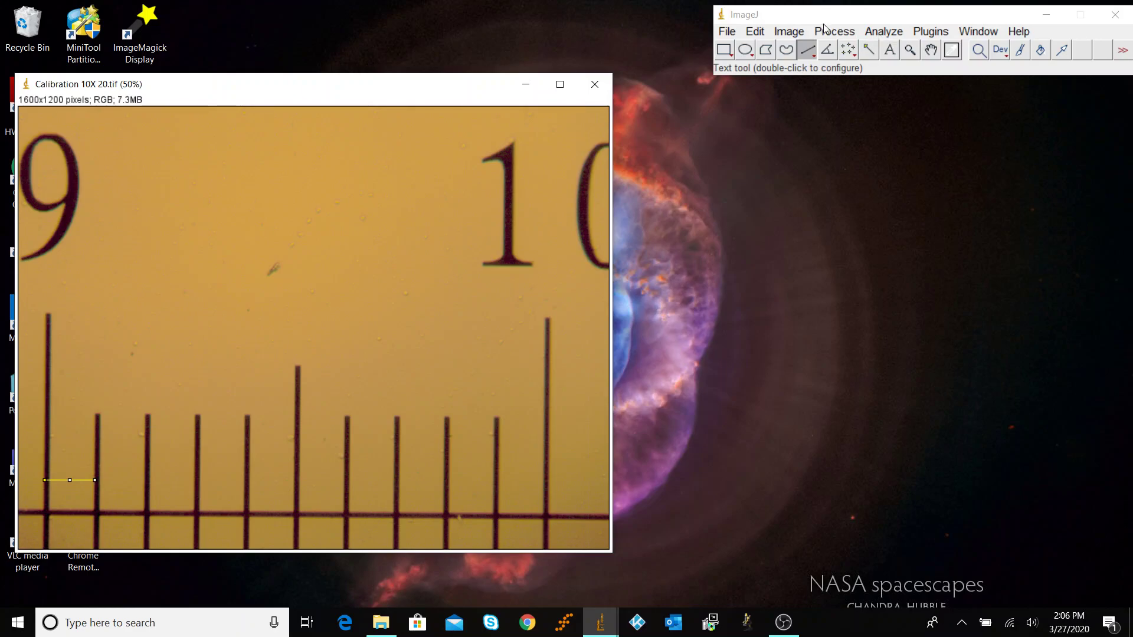
Set the scale so the 136-pixel line equals 0.1 mm, applied globally.
{"action": "left_click", "coordinate": [894, 32]}
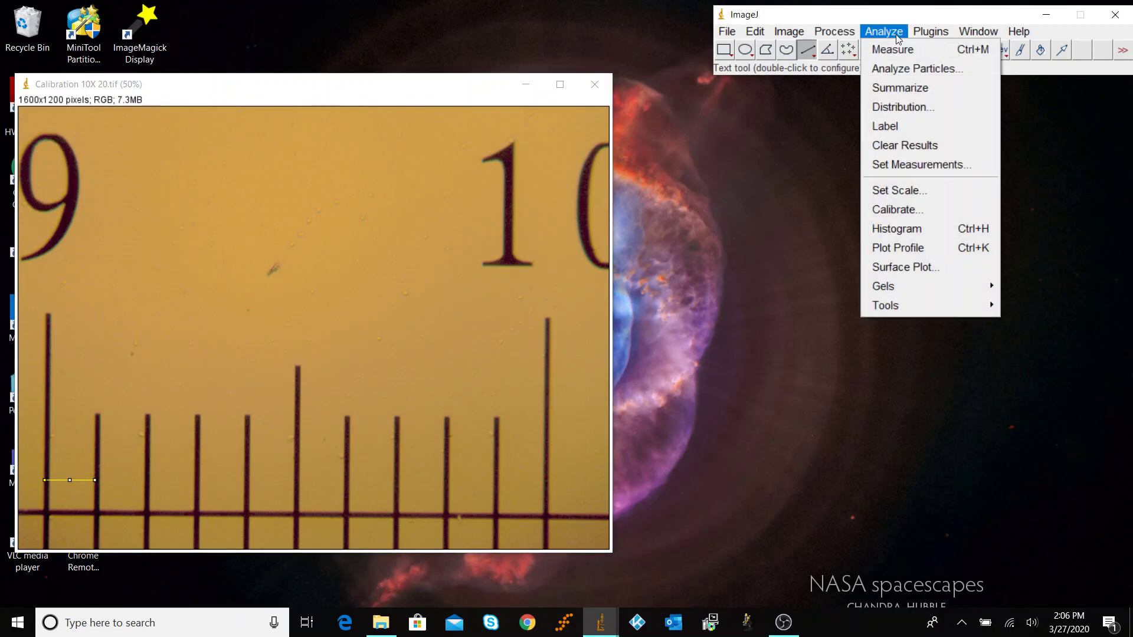
{"action": "left_click", "coordinate": [922, 189]}
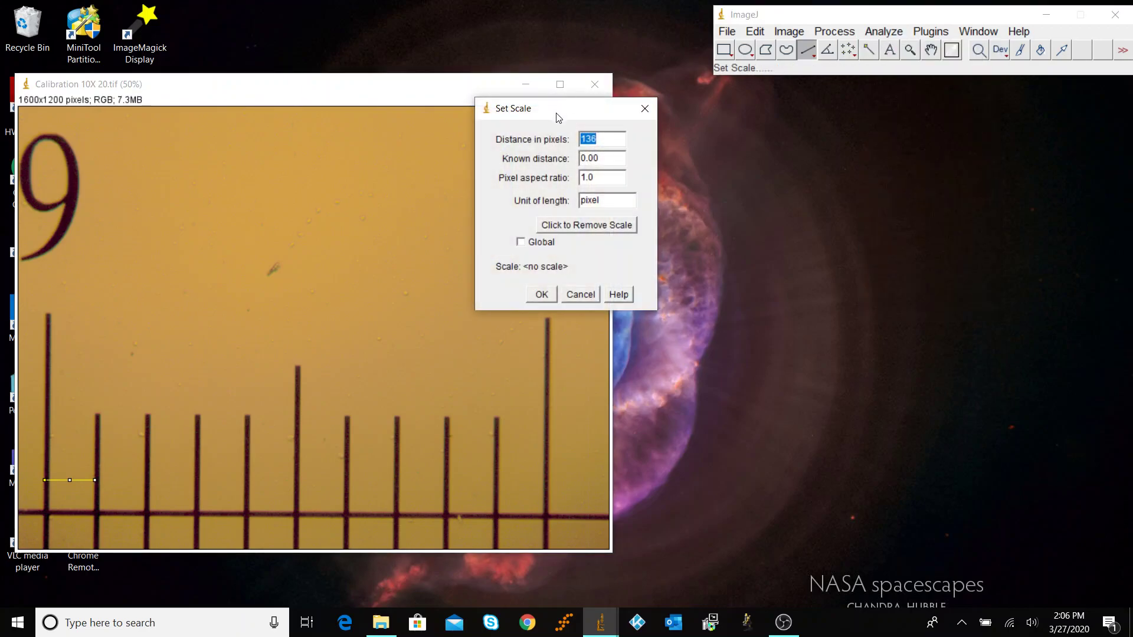
{"action": "left_click_drag", "start_coordinate": [558, 118], "coordinate": [721, 198]}
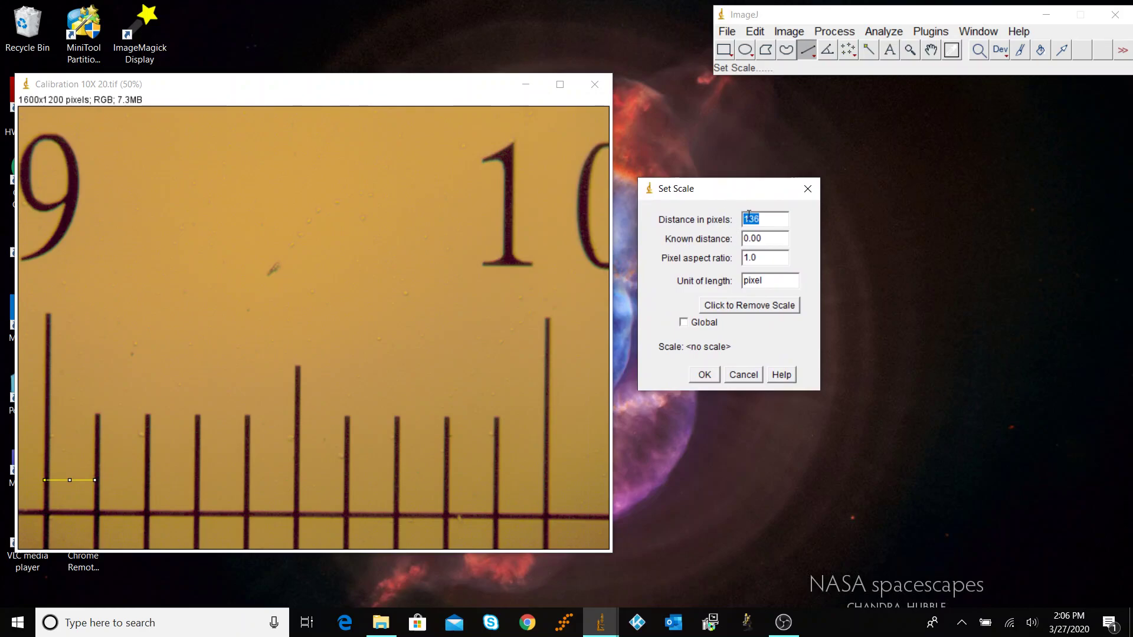
{"action": "left_click", "coordinate": [770, 243]}
{"action": "type", "text": "0.1"}
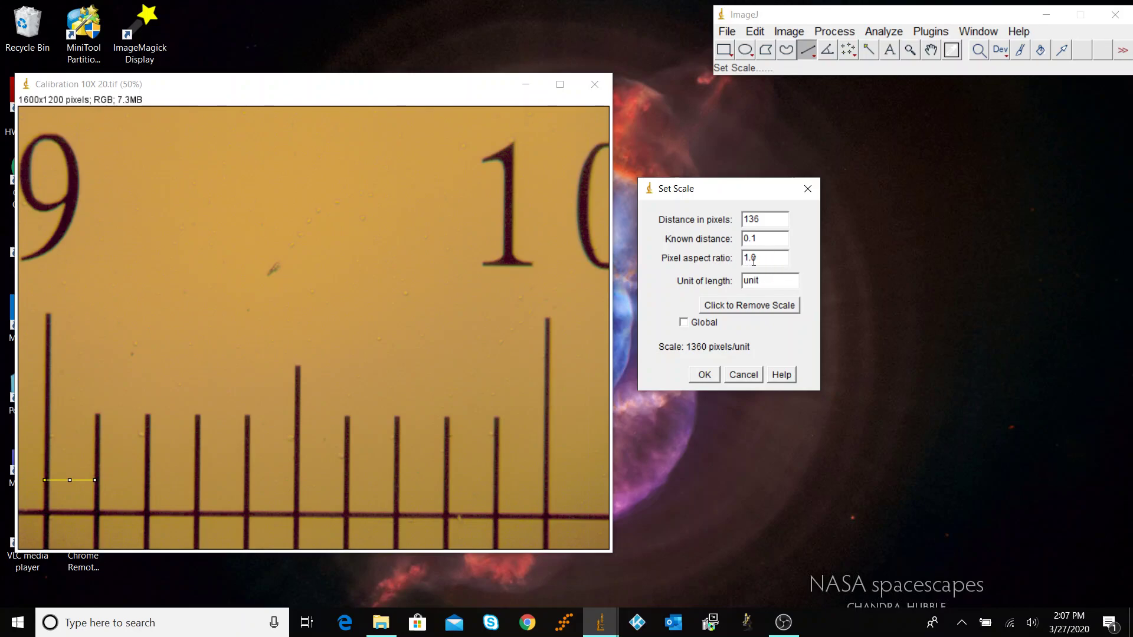
{"action": "double_click", "coordinate": [767, 278]}
{"action": "type", "text": "mm"}
{"action": "left_click", "coordinate": [683, 323]}
{"action": "left_click", "coordinate": [706, 376]}
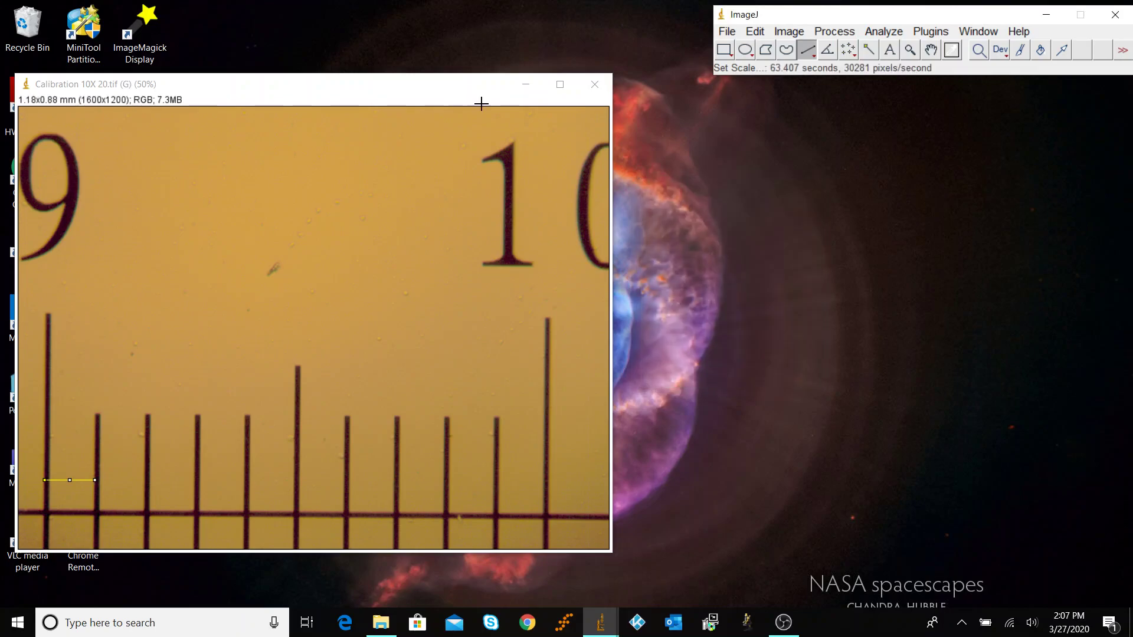
Close the ruler image, open Calcite.tif, and draw a line along the central crystal.
{"action": "left_click", "coordinate": [595, 84]}
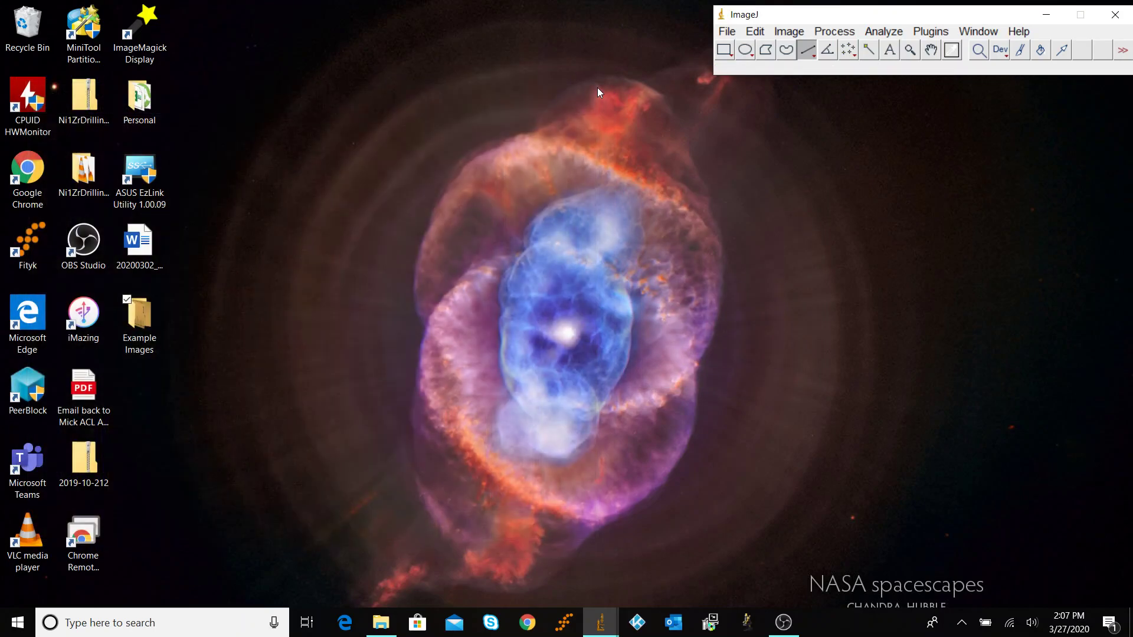
{"action": "double_click", "coordinate": [137, 328]}
{"action": "left_click_drag", "start_coordinate": [489, 230], "coordinate": [808, 66]}
{"action": "left_click", "coordinate": [919, 125]}
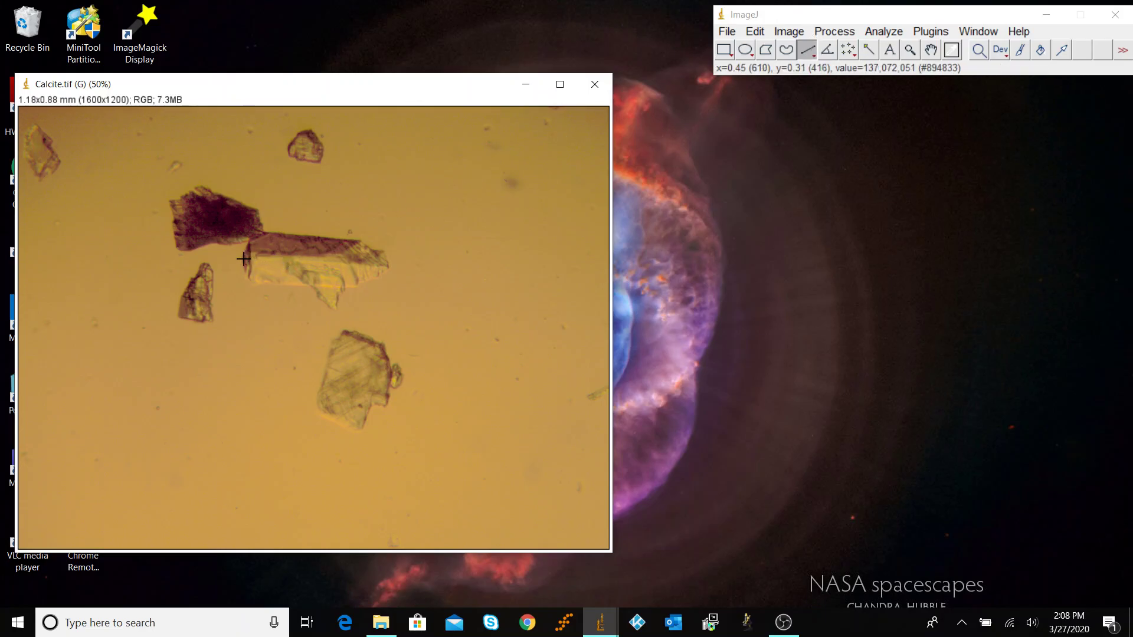
{"action": "left_click_drag", "start_coordinate": [241, 257], "coordinate": [386, 265]}
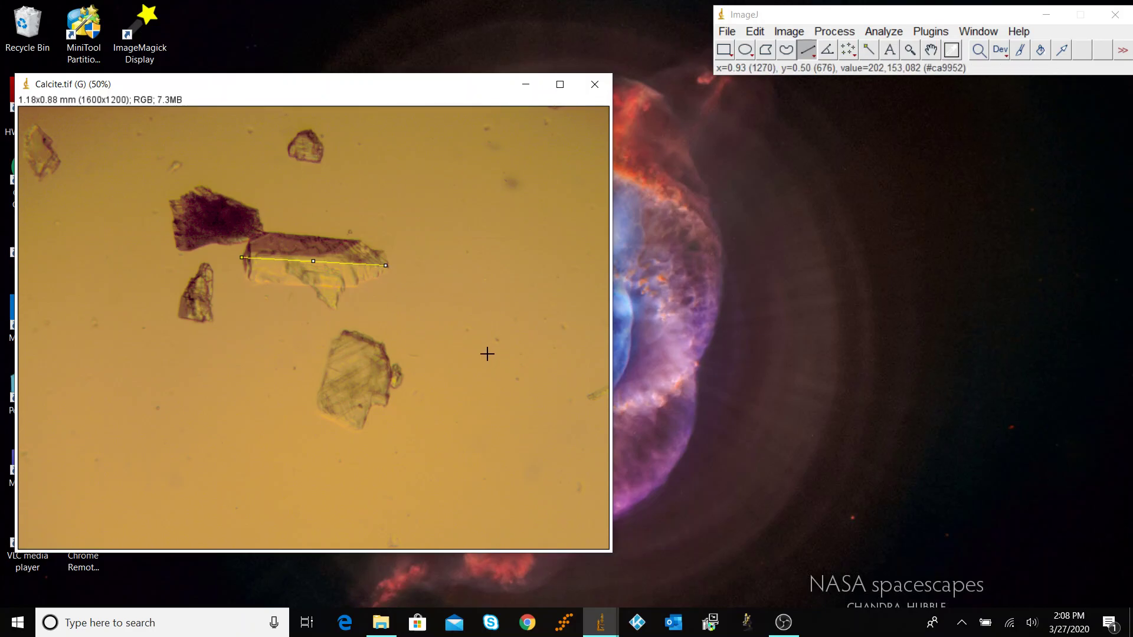
Measure the crystal line, giving a length of 0.287 mm in the Results table.
{"action": "left_click", "coordinate": [895, 33]}
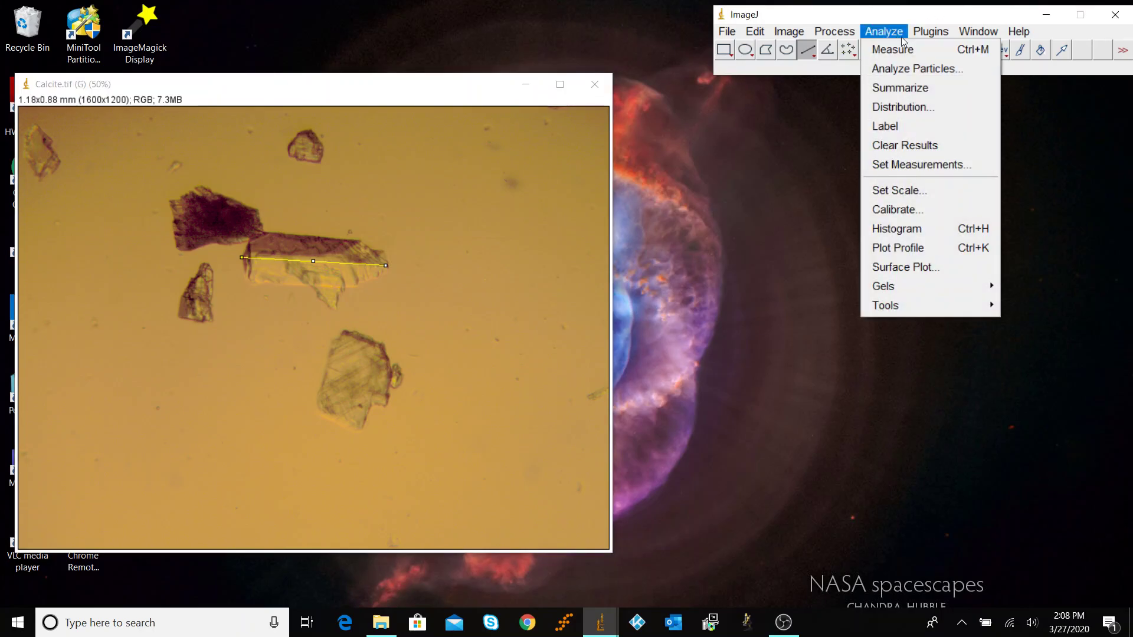
{"action": "left_click", "coordinate": [892, 49]}
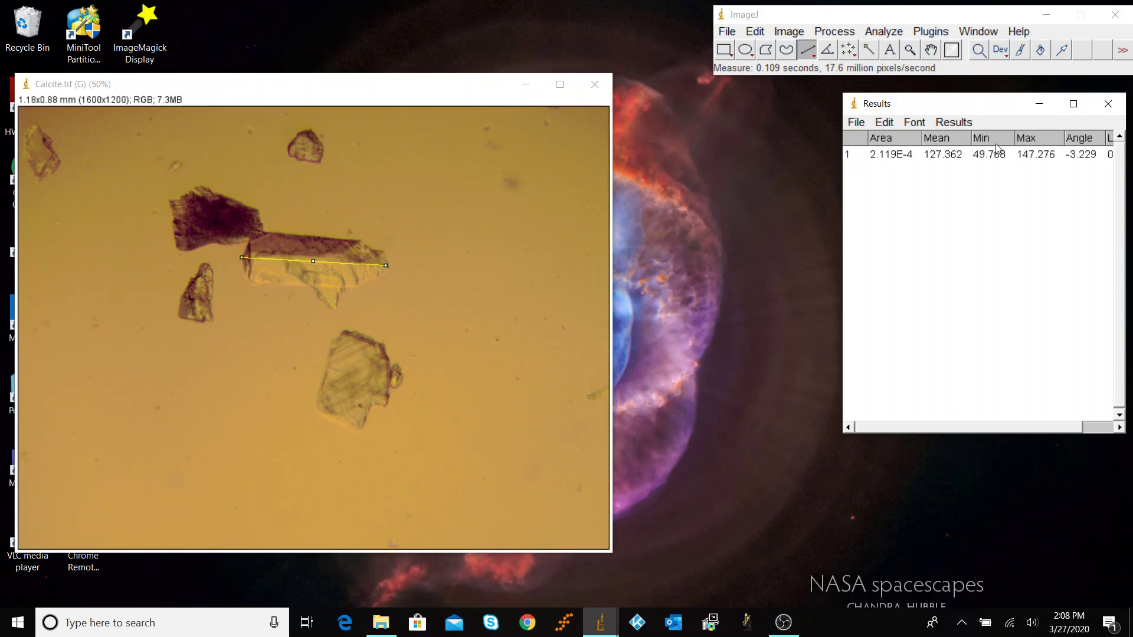
{"action": "left_click", "coordinate": [1085, 430]}
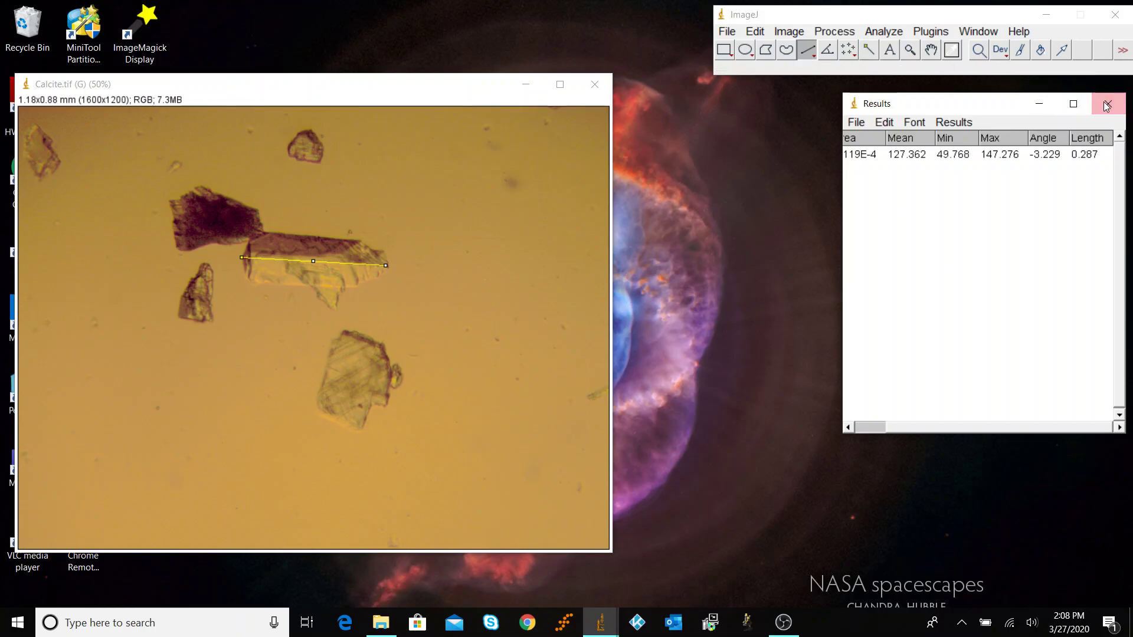
{"action": "left_click", "coordinate": [1037, 158]}
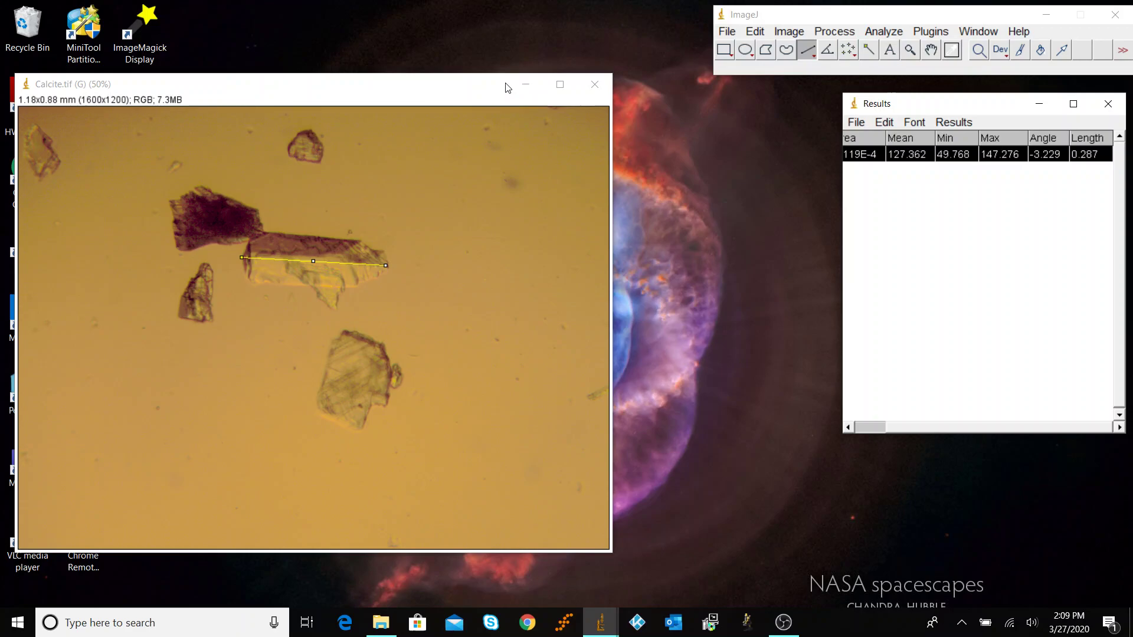
Close the Results window without saving the measurement.
{"action": "left_click", "coordinate": [801, 19]}
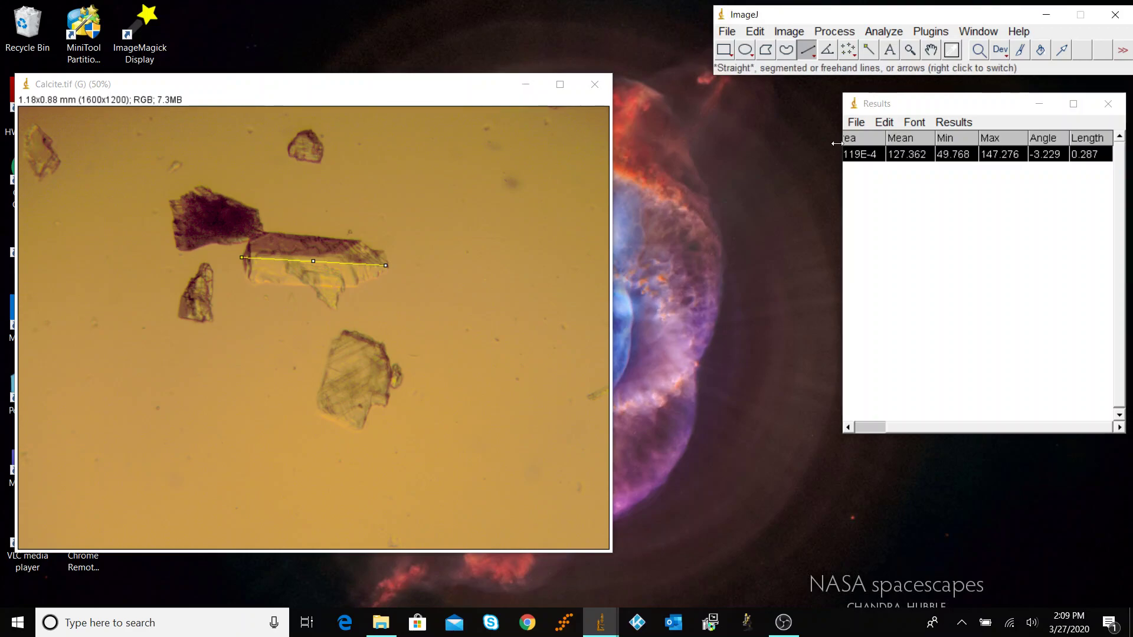
{"action": "left_click", "coordinate": [1109, 105]}
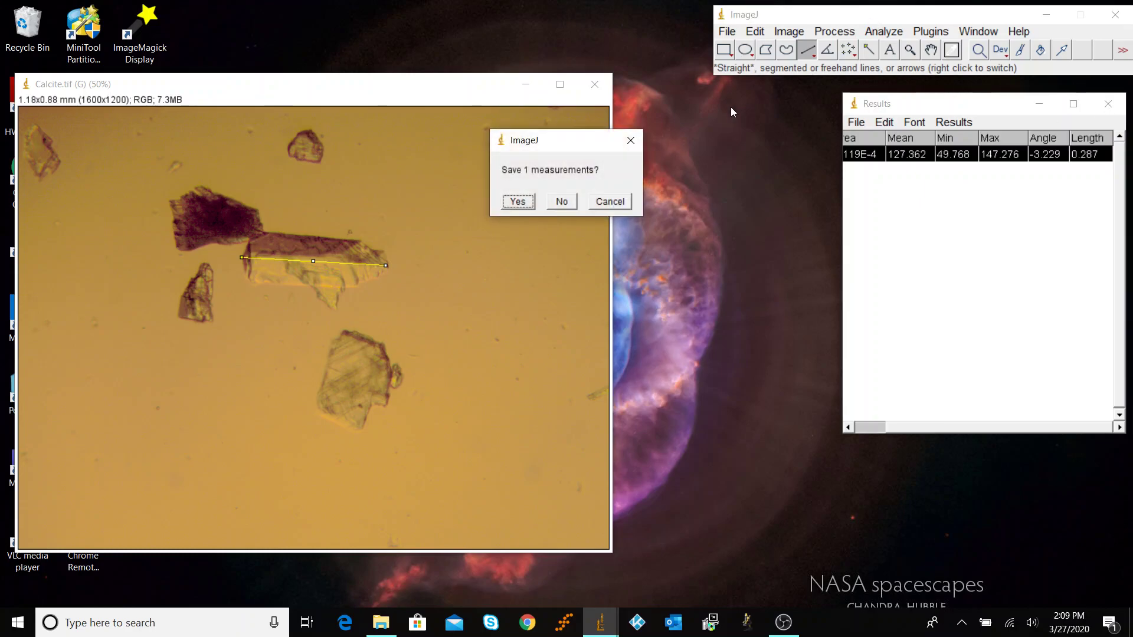
{"action": "left_click", "coordinate": [563, 202]}
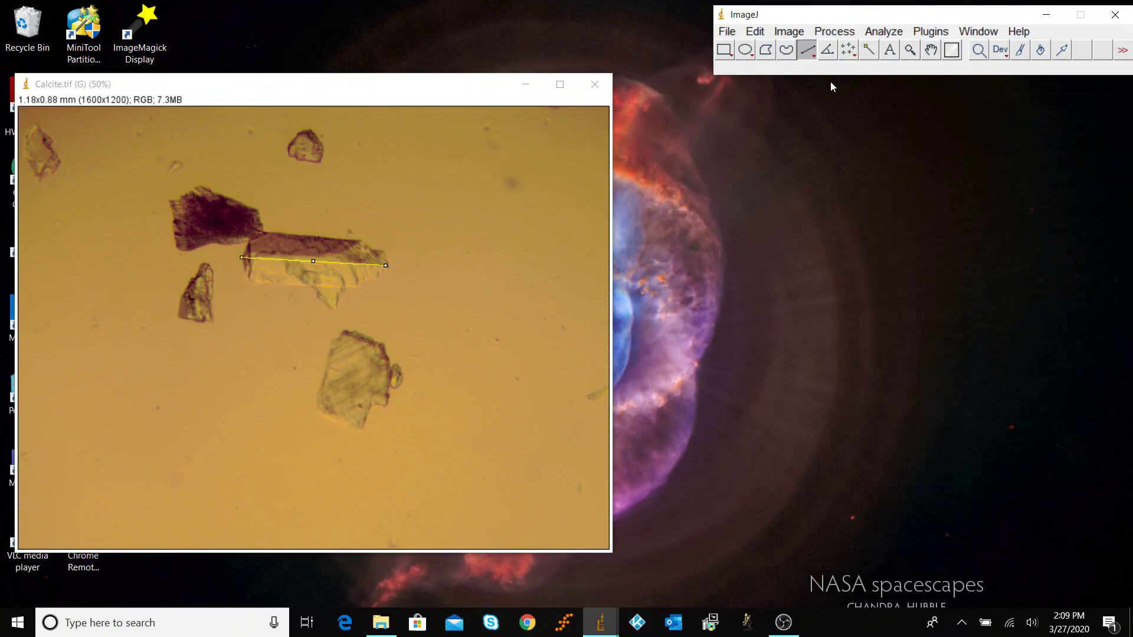
Open the Scale Bar settings for Calcite.tif and move the dialog off the image.
{"action": "left_click", "coordinate": [416, 97]}
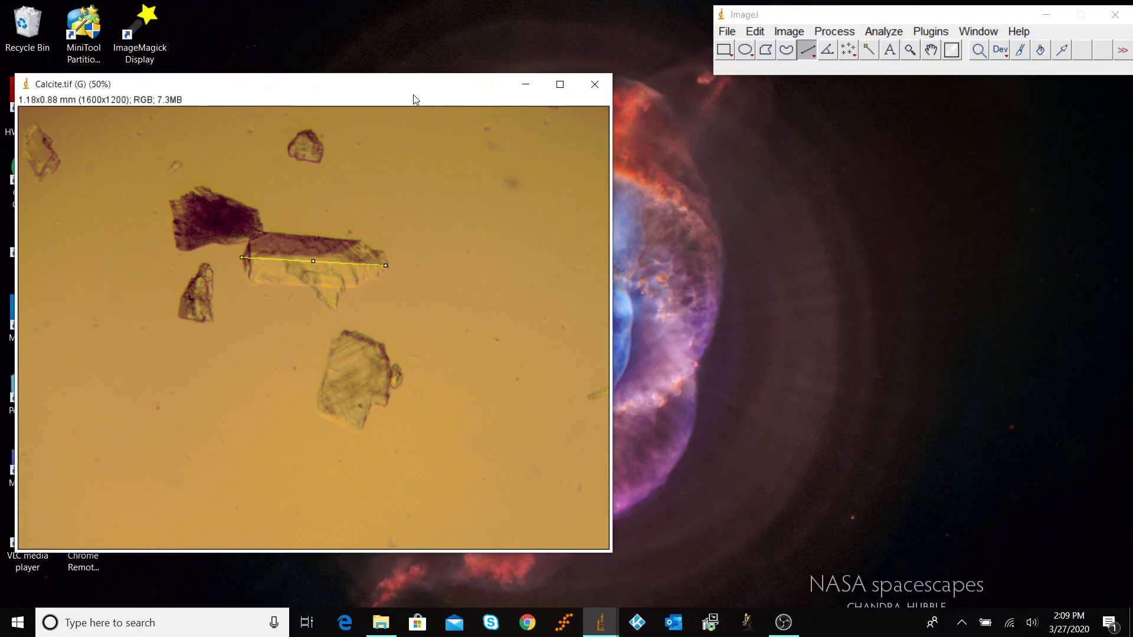
{"action": "left_click", "coordinate": [886, 33]}
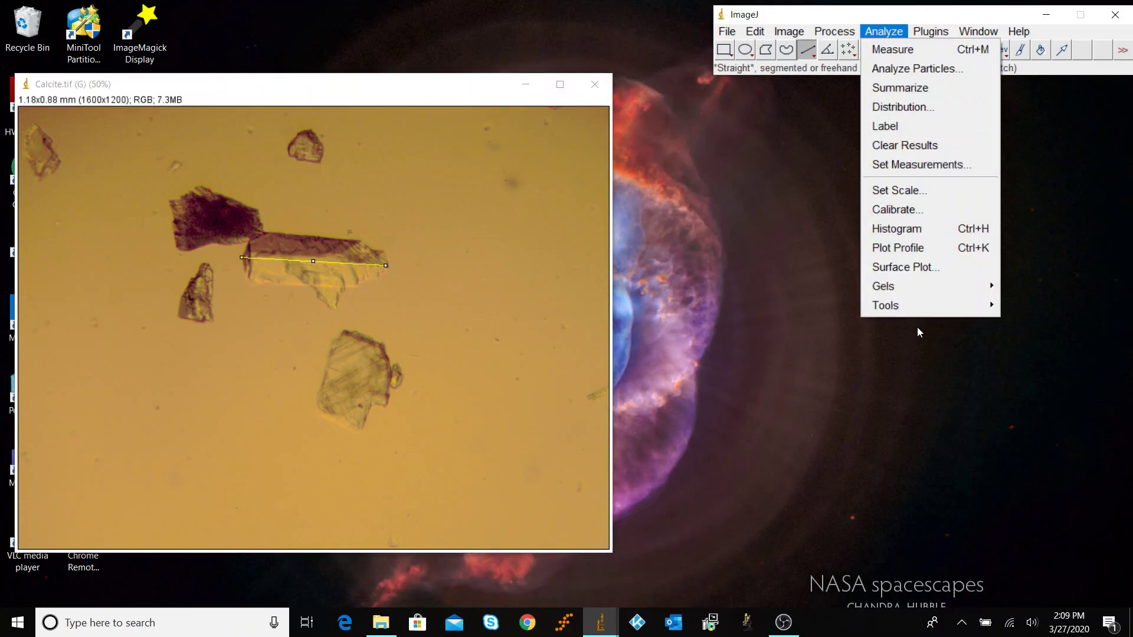
{"action": "mouse_move", "coordinate": [911, 309]}
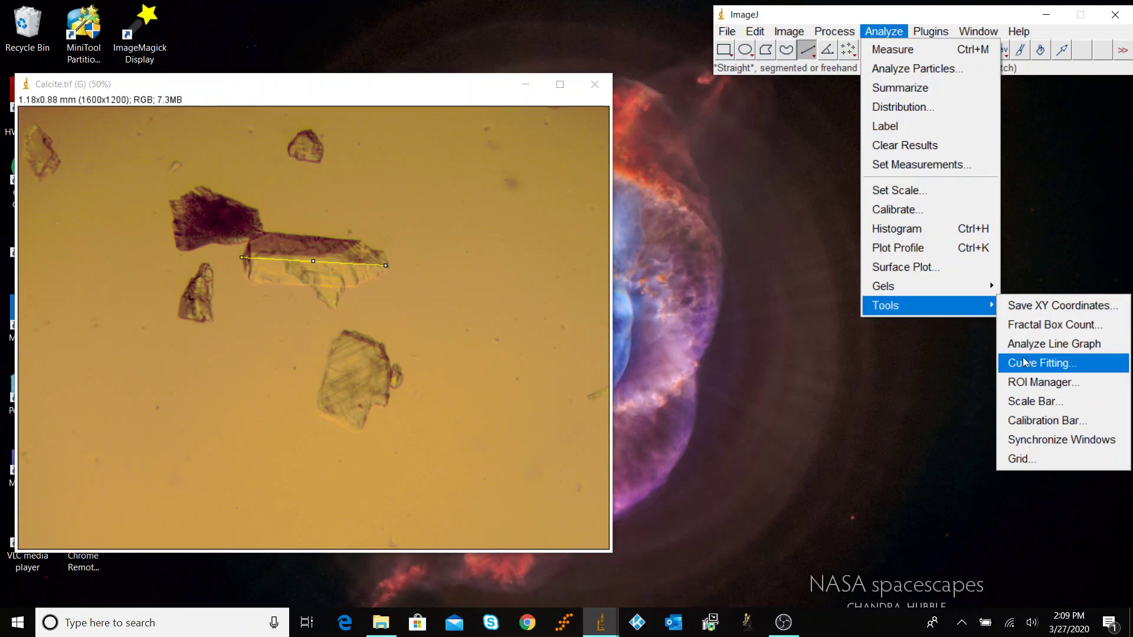
{"action": "left_click", "coordinate": [1035, 400]}
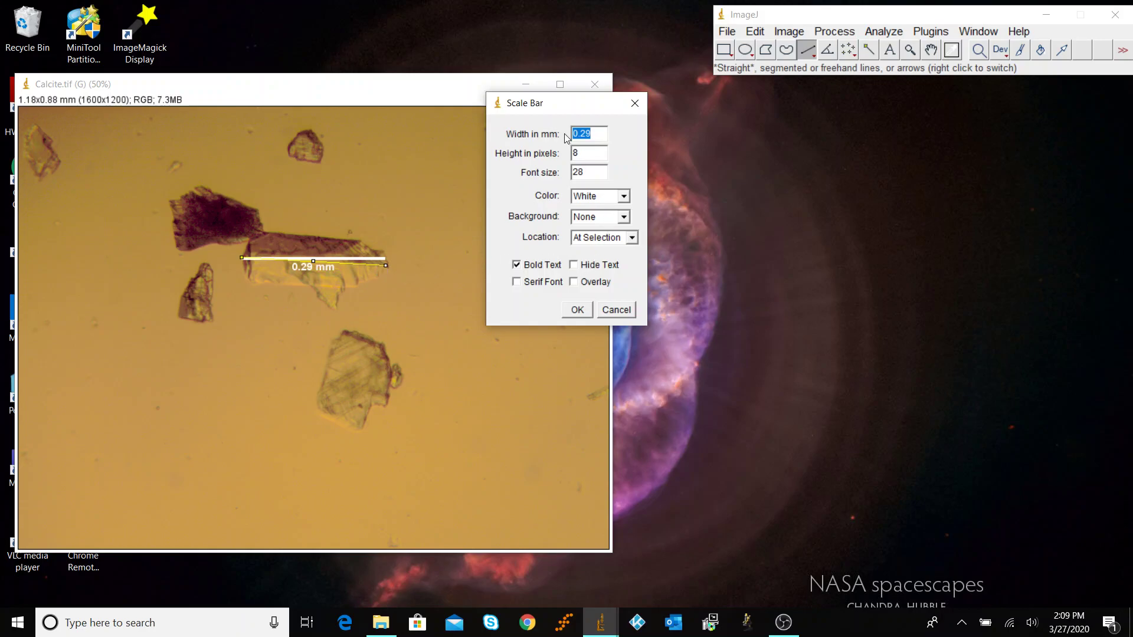
{"action": "left_click_drag", "start_coordinate": [551, 110], "coordinate": [727, 137]}
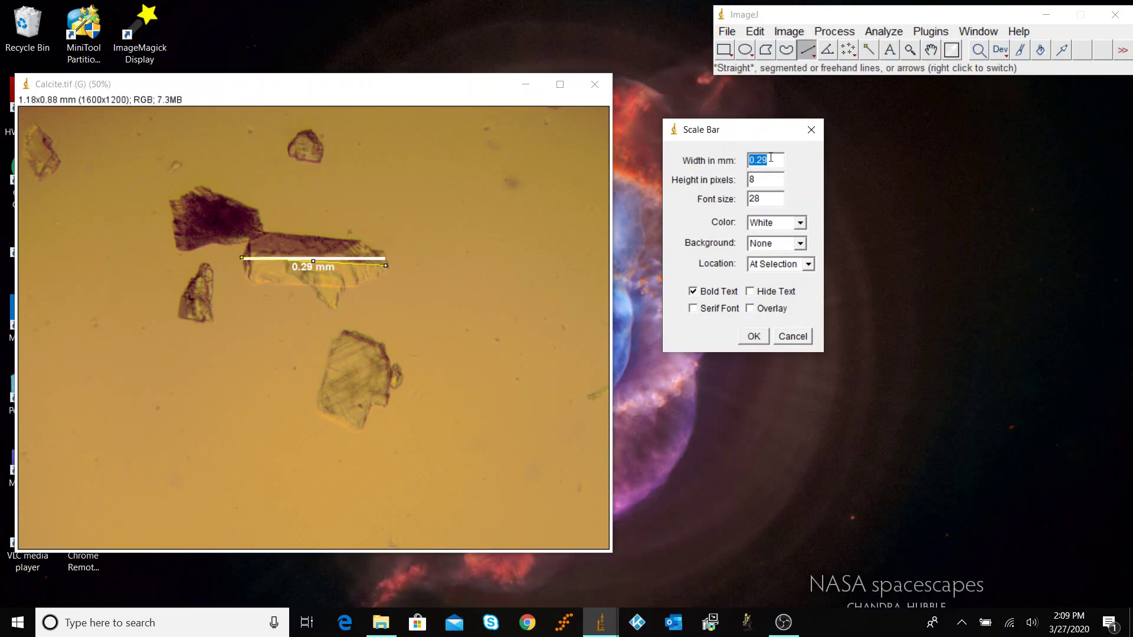
Set the scale bar width to 0.1 mm, height 40 pixels and font size 50.
{"action": "type", "text": "0.1"}
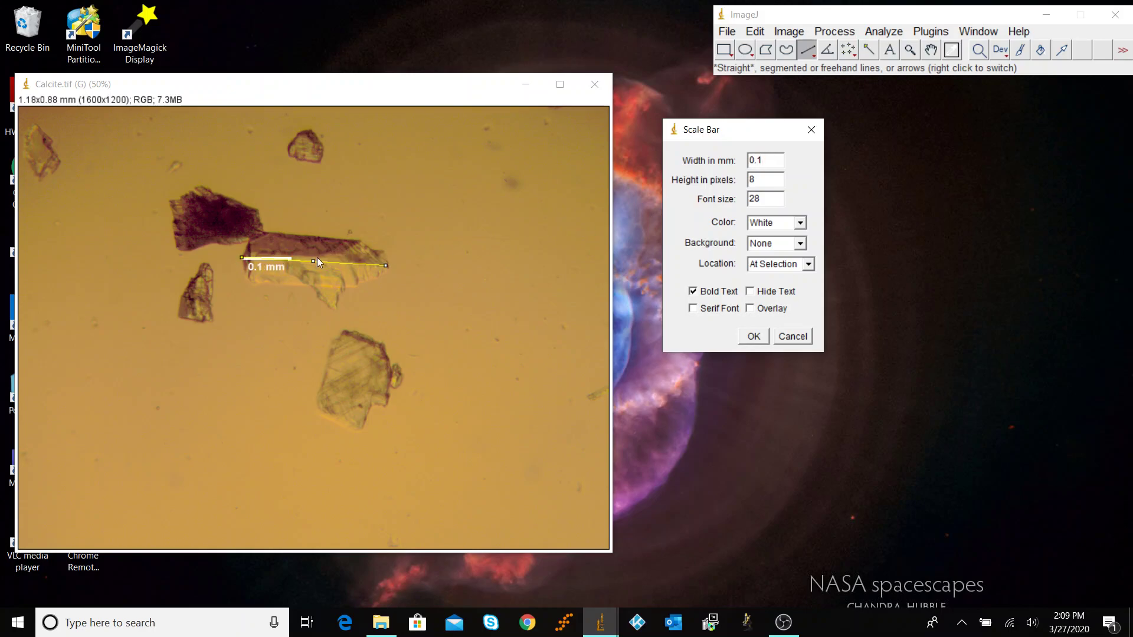
{"action": "double_click", "coordinate": [766, 179]}
{"action": "type", "text": "50"}
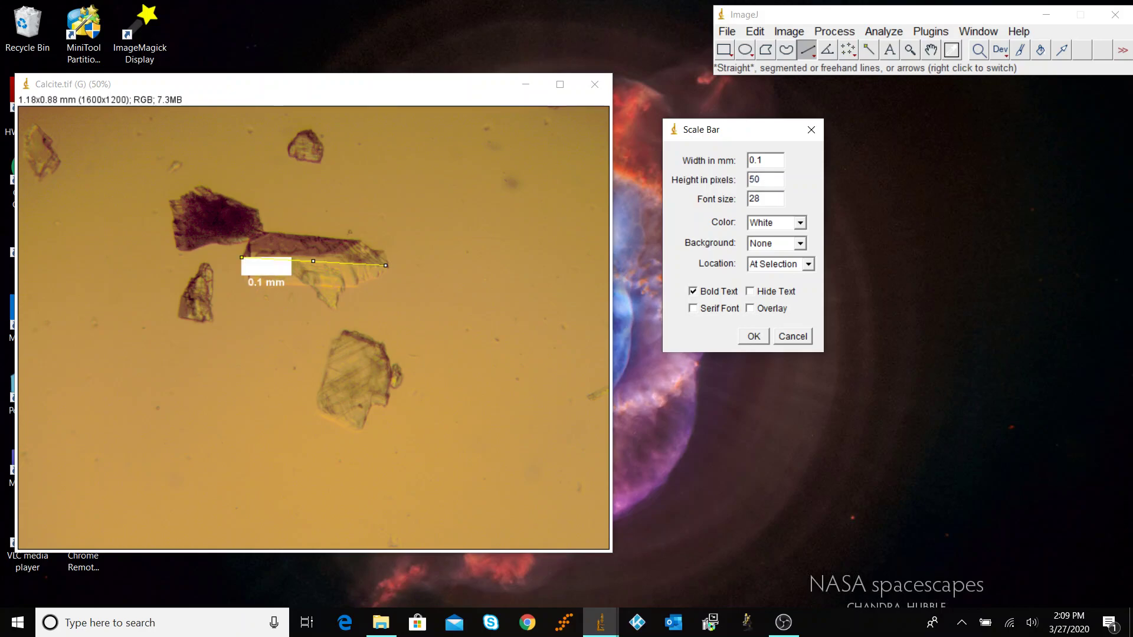
{"action": "key", "text": "BackSpace"}
{"action": "key", "text": "BackSpace"}
{"action": "type", "text": "40"}
{"action": "double_click", "coordinate": [768, 196]}
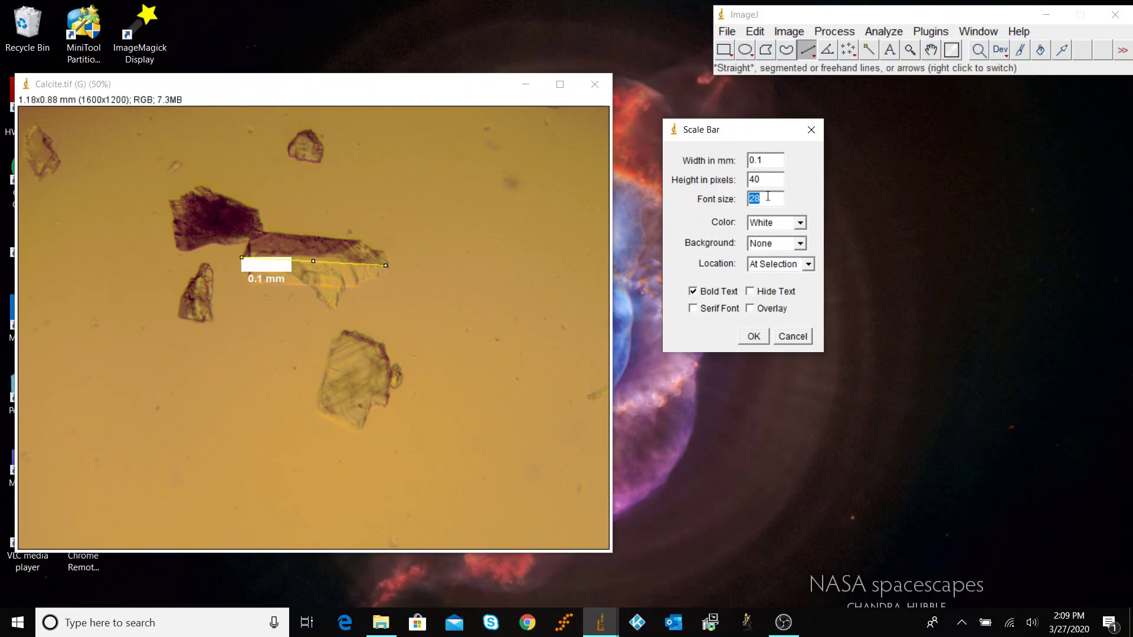
{"action": "type", "text": "50"}
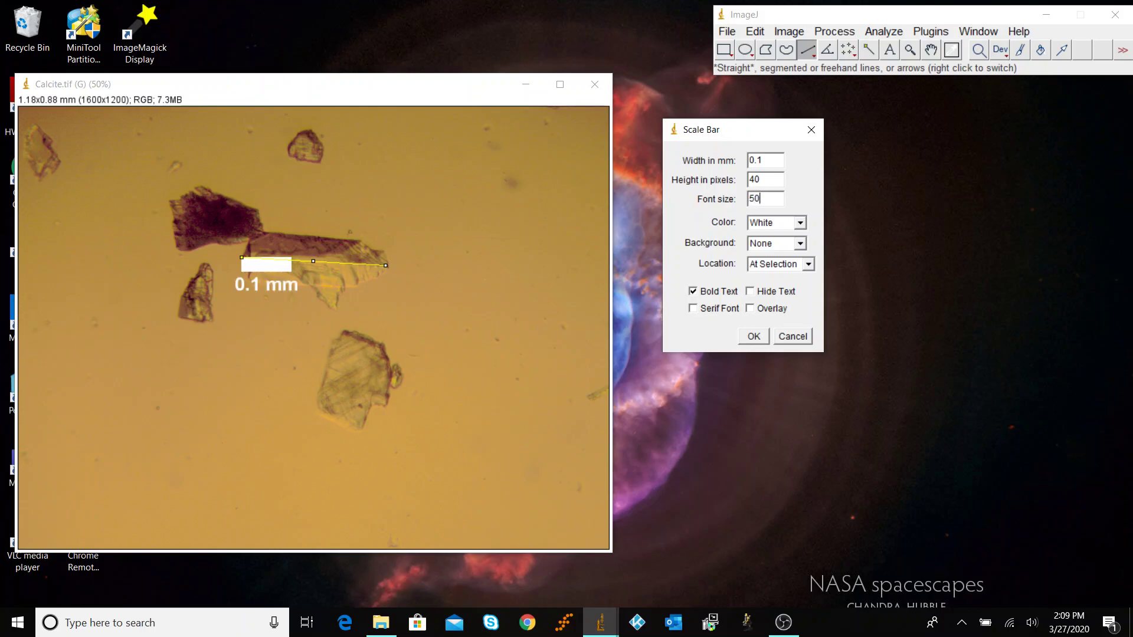
Make the scale bar black with background None.
{"action": "left_click", "coordinate": [800, 223]}
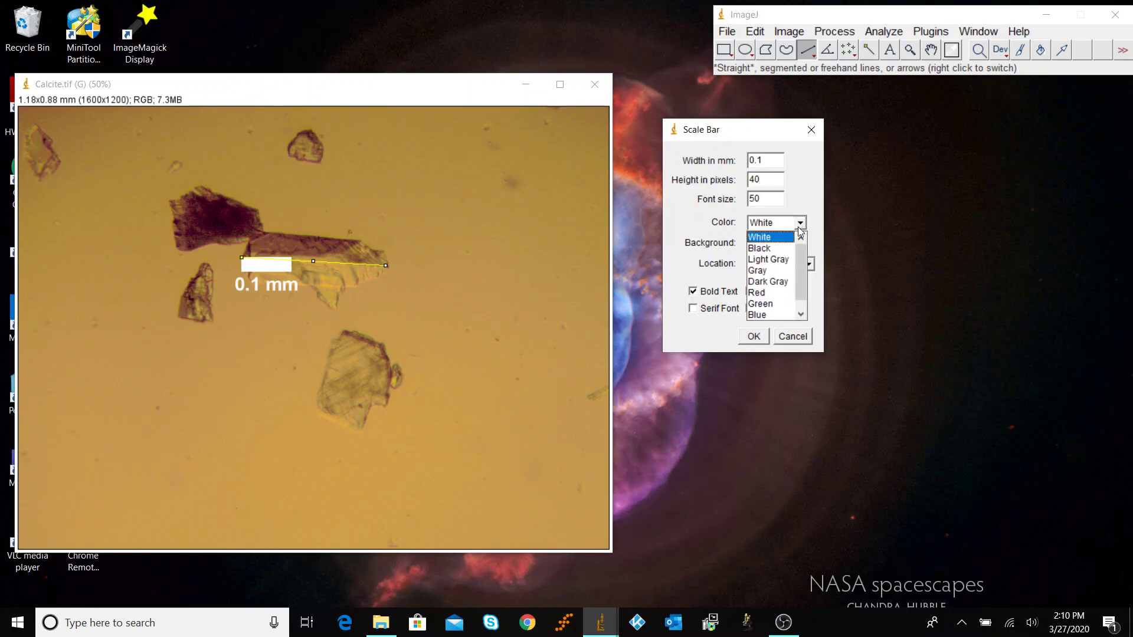
{"action": "left_click", "coordinate": [769, 249]}
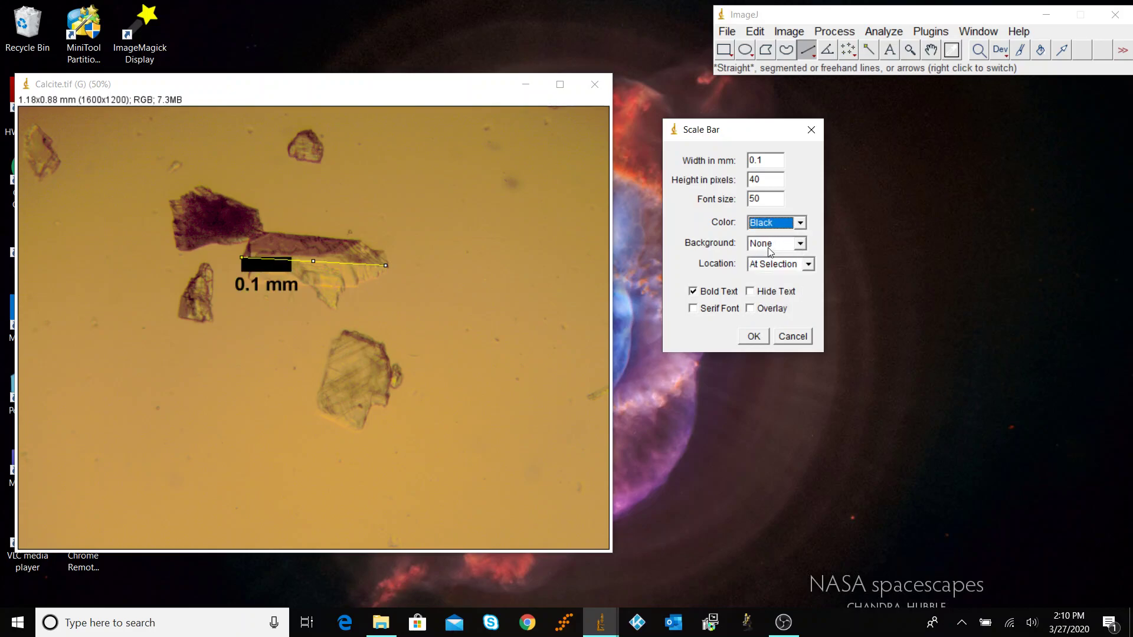
{"action": "left_click", "coordinate": [801, 244]}
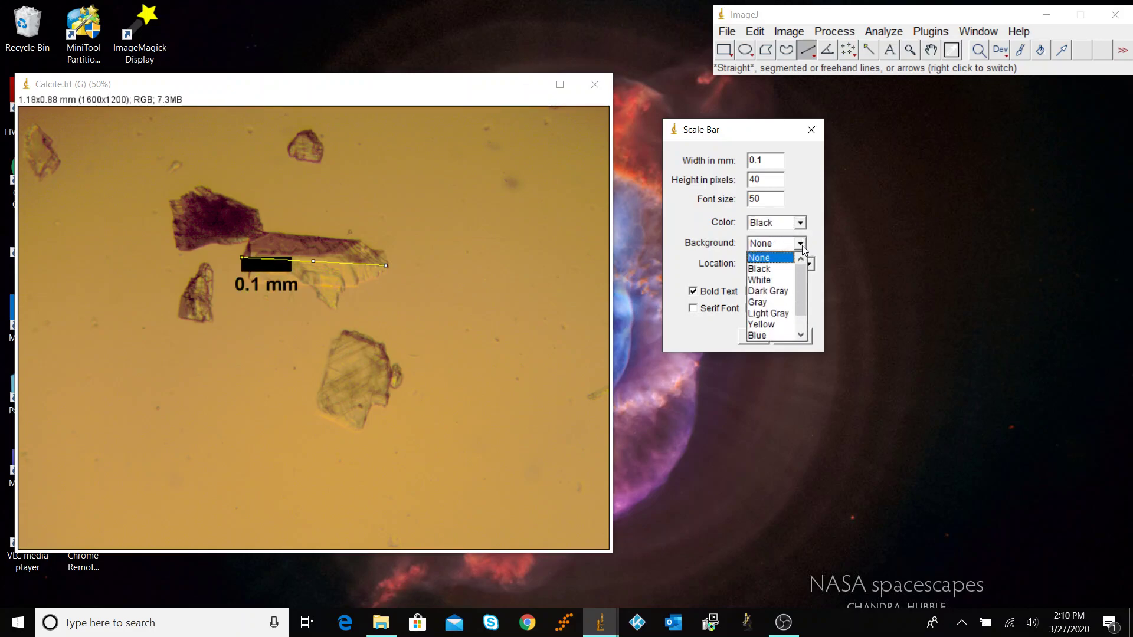
{"action": "left_click", "coordinate": [779, 281]}
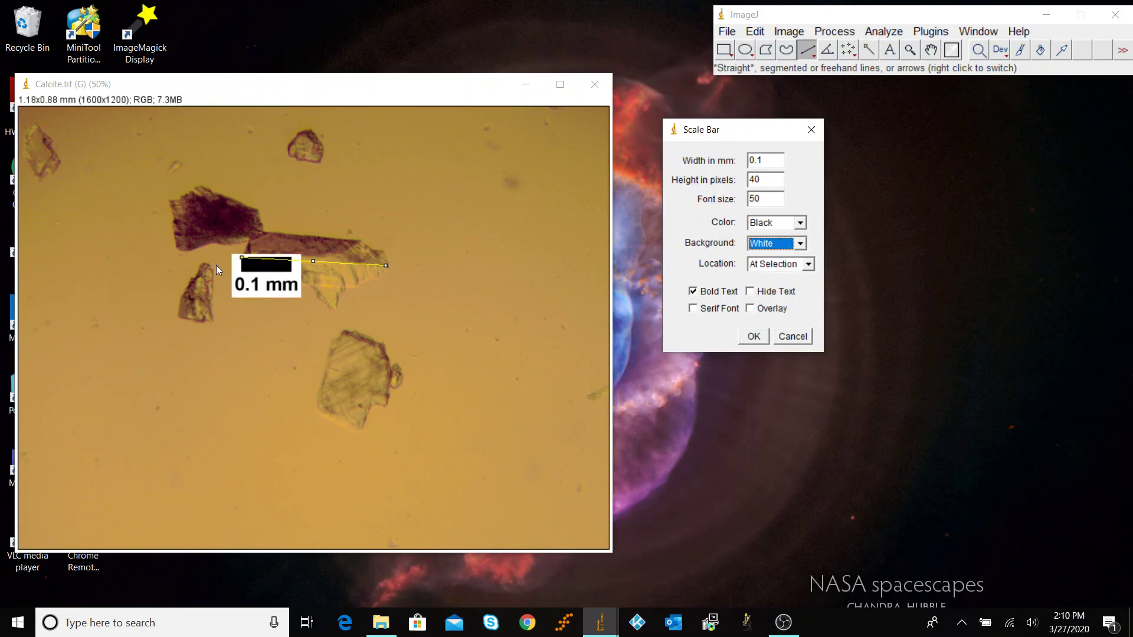
{"action": "left_click", "coordinate": [800, 244]}
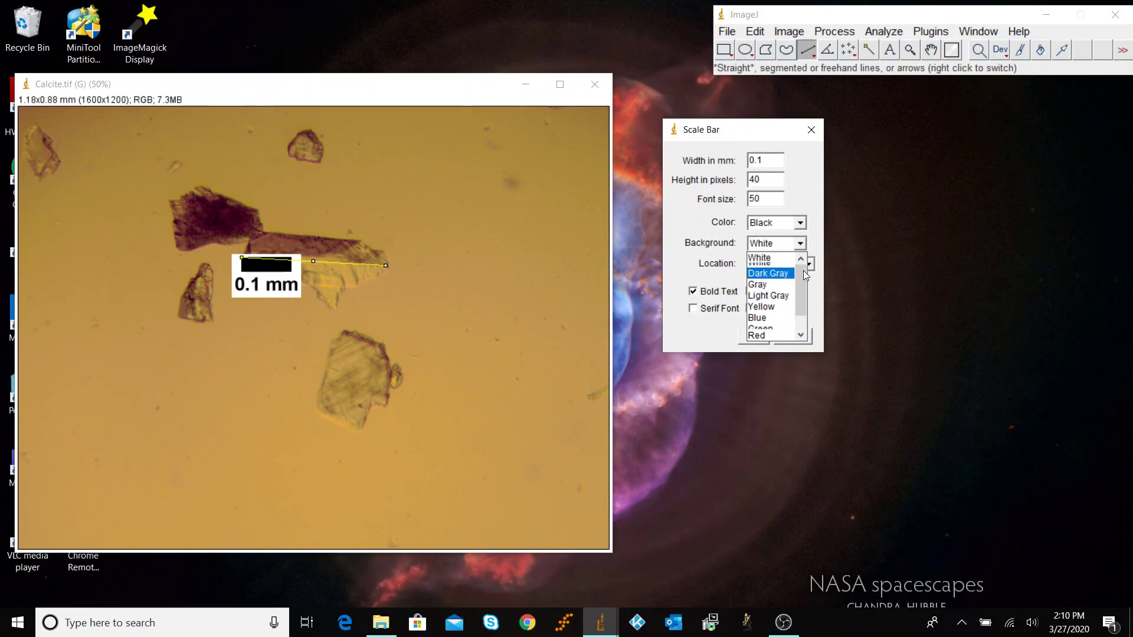
{"action": "scroll", "coordinate": [806, 275], "scroll_direction": "up", "scroll_amount": 2}
{"action": "left_click", "coordinate": [767, 259]}
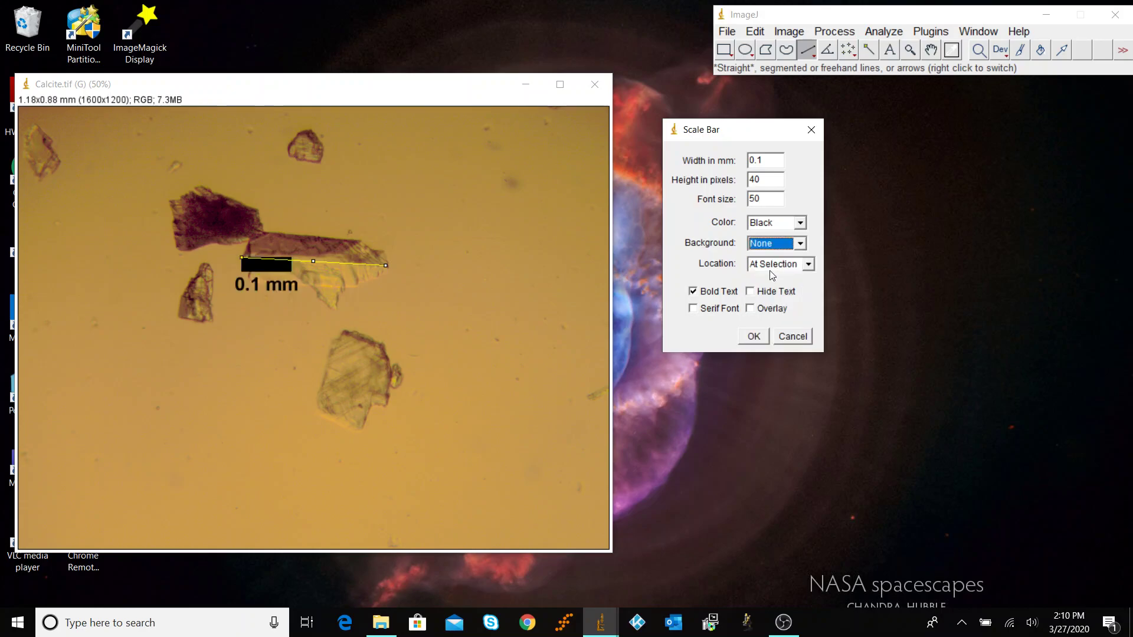
Place the scale bar Lower Right with a bold, non-serif label and apply it.
{"action": "left_click", "coordinate": [811, 267]}
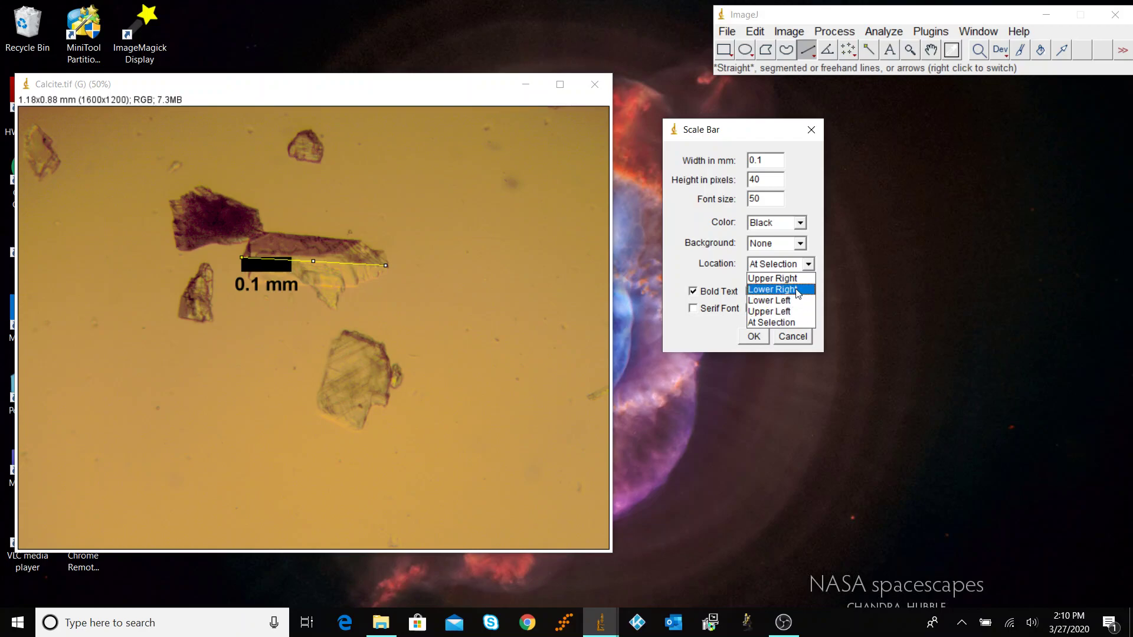
{"action": "left_click", "coordinate": [796, 289]}
{"action": "left_click", "coordinate": [811, 267]}
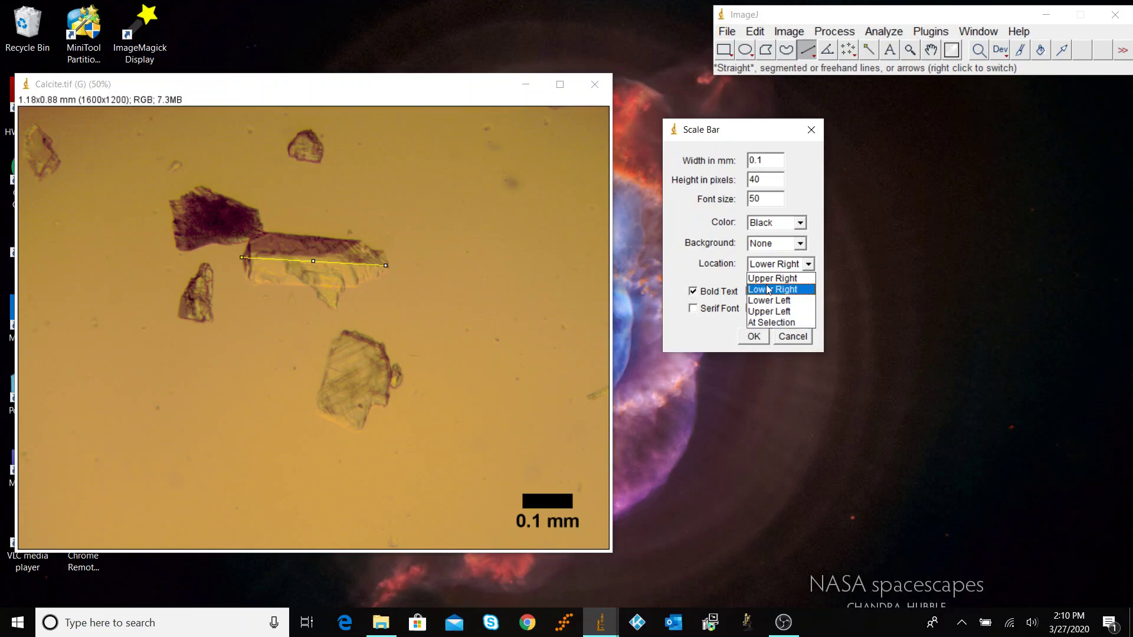
{"action": "left_click", "coordinate": [809, 264]}
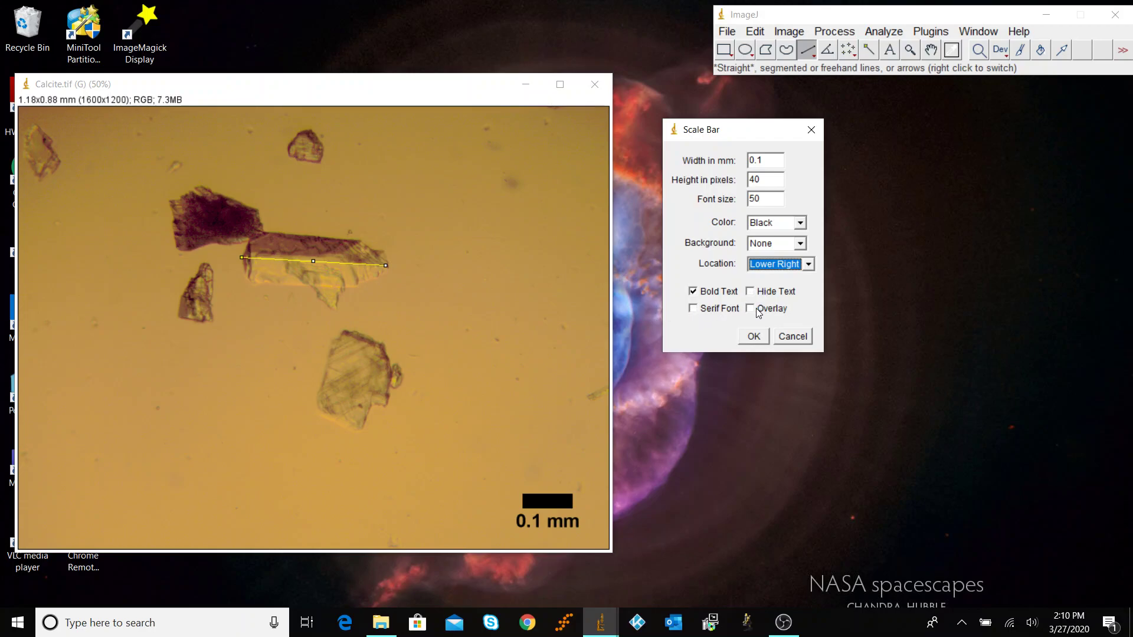
{"action": "left_click", "coordinate": [701, 295]}
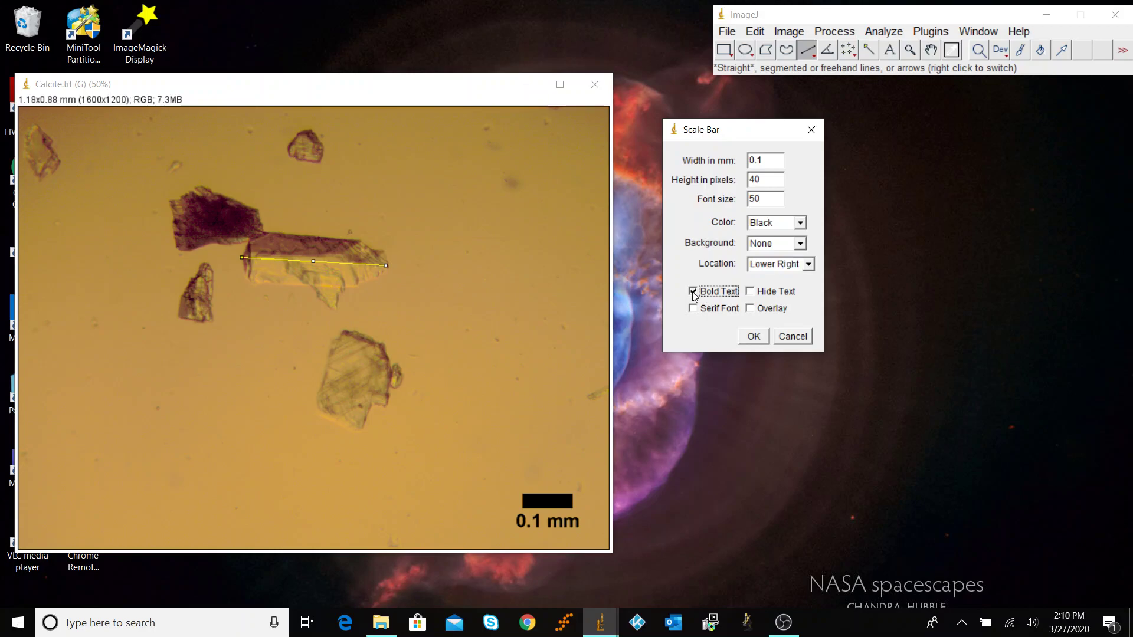
{"action": "left_click", "coordinate": [695, 293]}
{"action": "left_click", "coordinate": [694, 310]}
{"action": "left_click", "coordinate": [693, 310]}
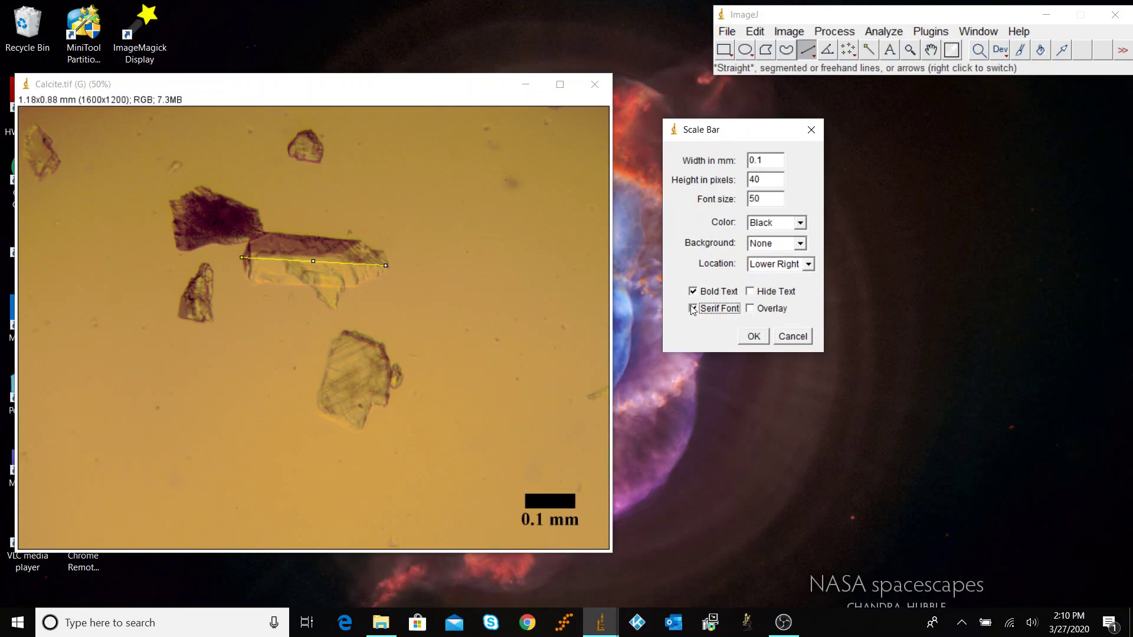
{"action": "left_click", "coordinate": [693, 310]}
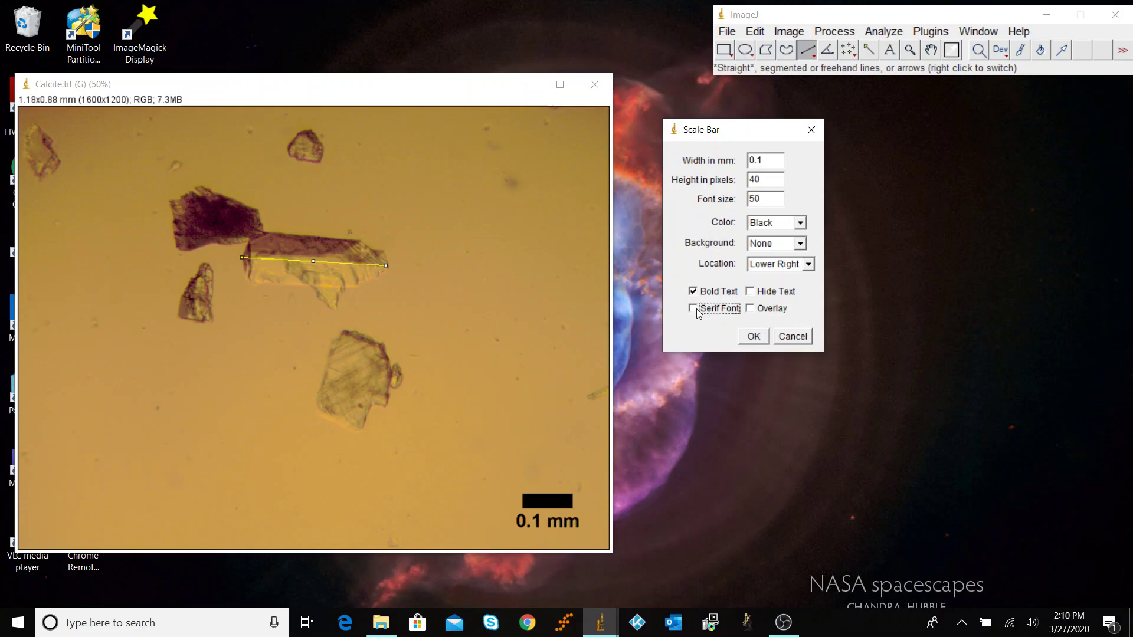
{"action": "left_click", "coordinate": [754, 338]}
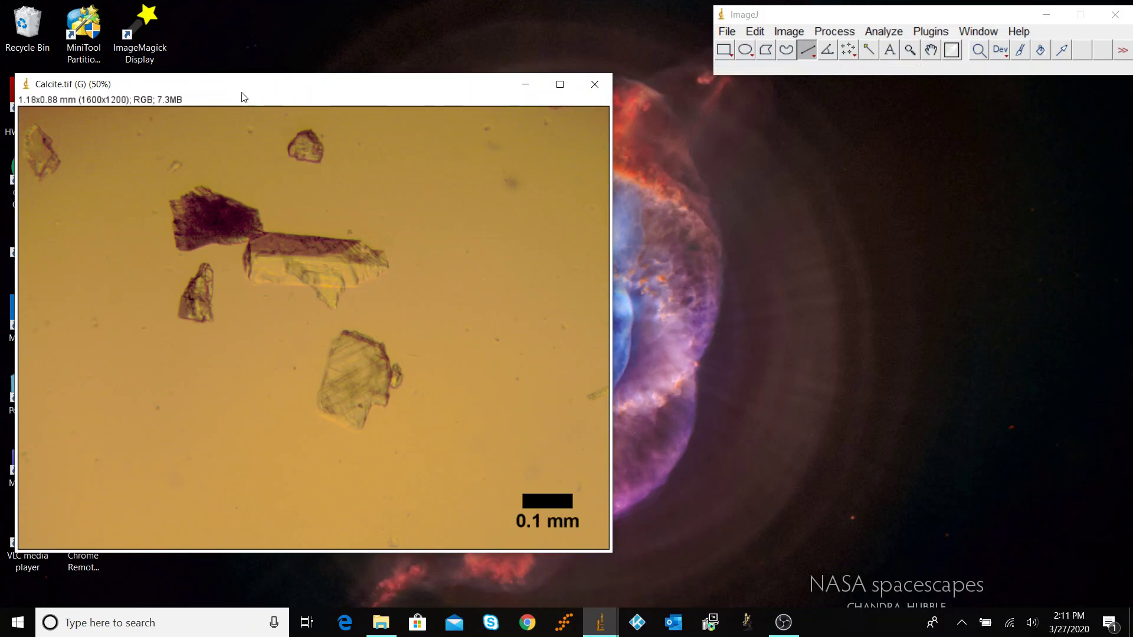
Save the image as TIFF Calcite_Fixed.tif in the Desktop Example Images folder.
{"action": "left_click", "coordinate": [728, 32]}
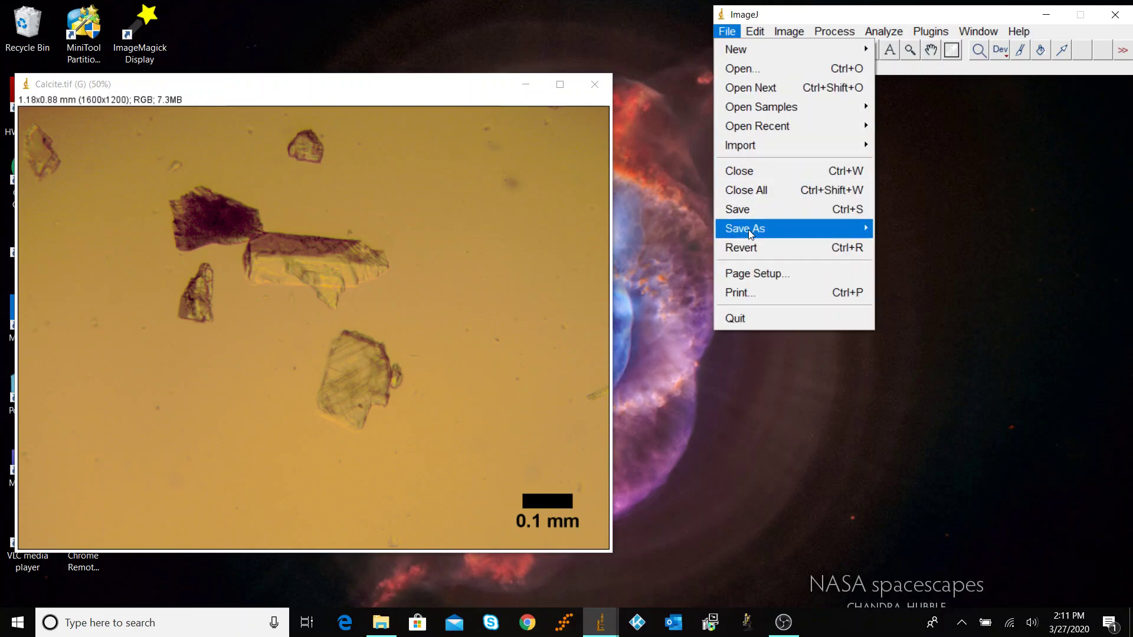
{"action": "mouse_move", "coordinate": [748, 229]}
{"action": "left_click", "coordinate": [888, 230]}
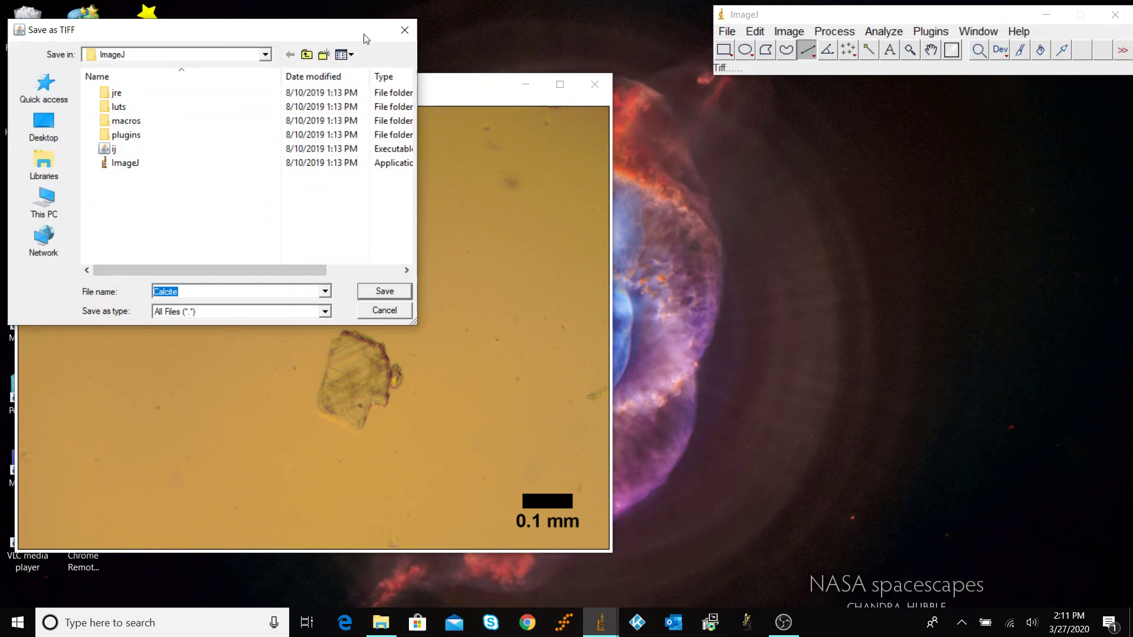
{"action": "left_click", "coordinate": [43, 125]}
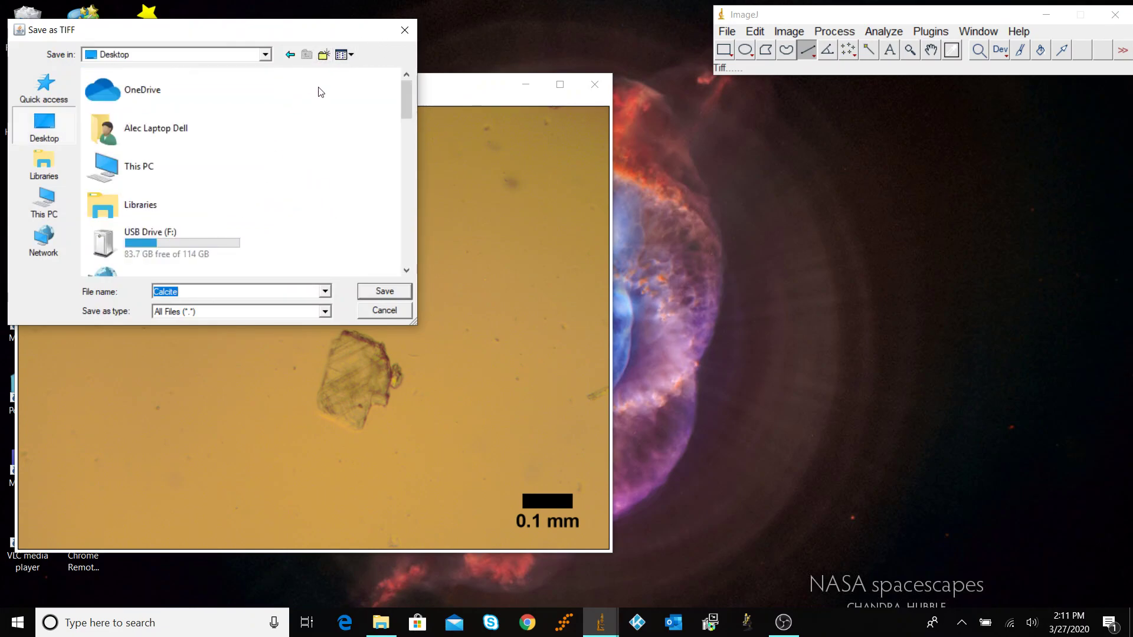
{"action": "scroll", "coordinate": [173, 166], "scroll_direction": "down", "scroll_amount": 5}
{"action": "double_click", "coordinate": [188, 198]}
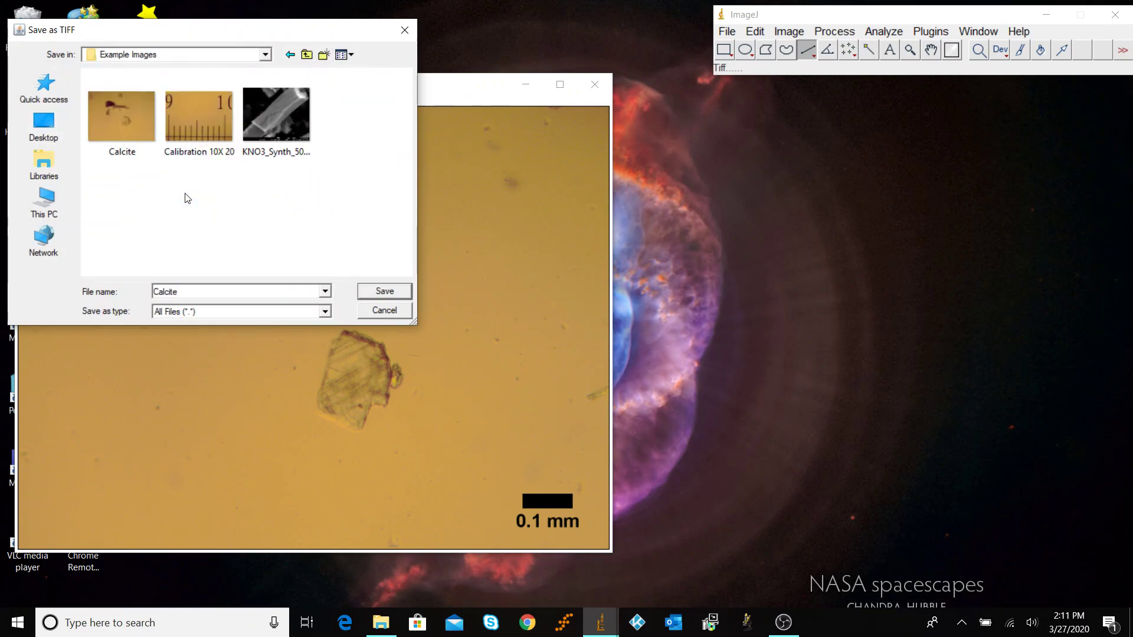
{"action": "double_click", "coordinate": [194, 291]}
{"action": "left_click", "coordinate": [197, 290]}
{"action": "key", "text": "Return"}
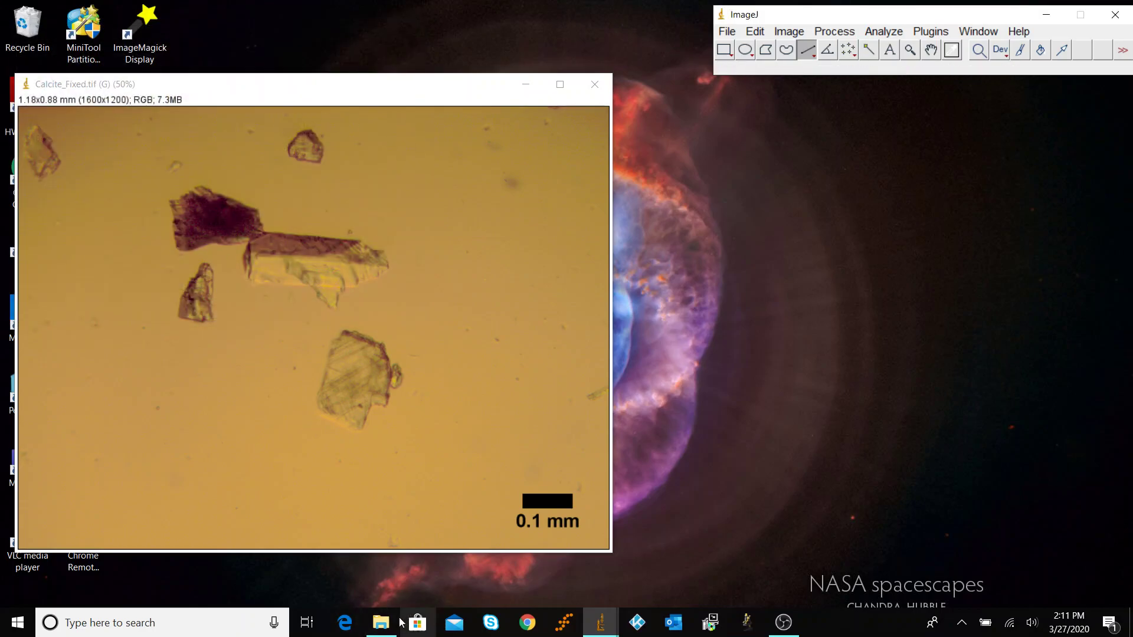
Preview Calcite_Fixed in Photo Viewer, then close the viewer and minimize the Example Images folder.
{"action": "left_click", "coordinate": [378, 625]}
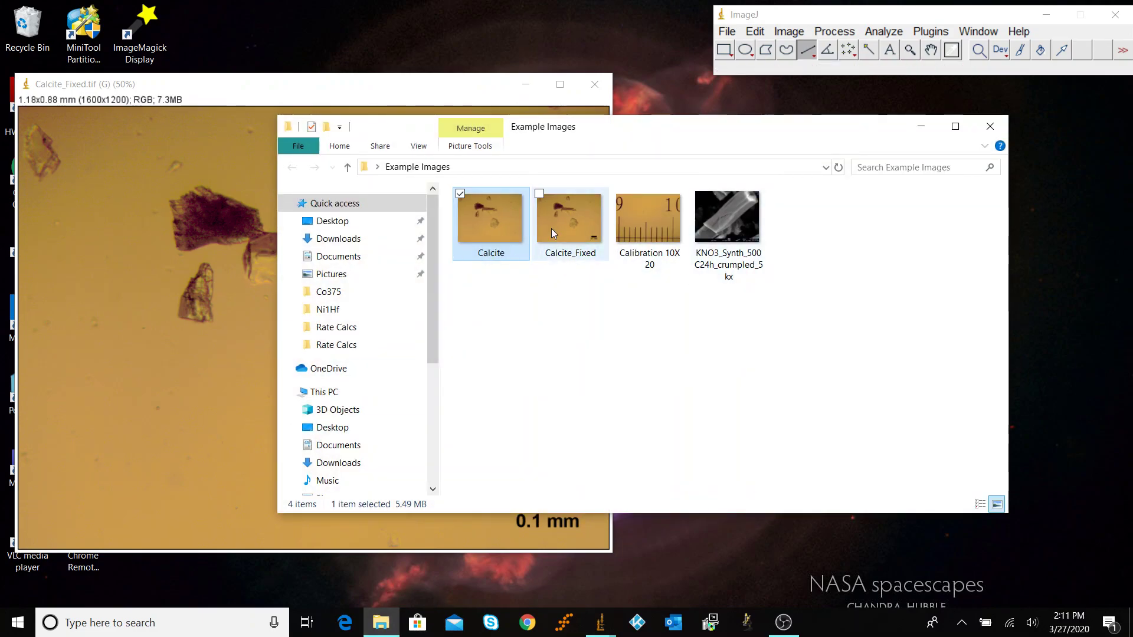
{"action": "left_click", "coordinate": [572, 226]}
{"action": "double_click", "coordinate": [571, 224]}
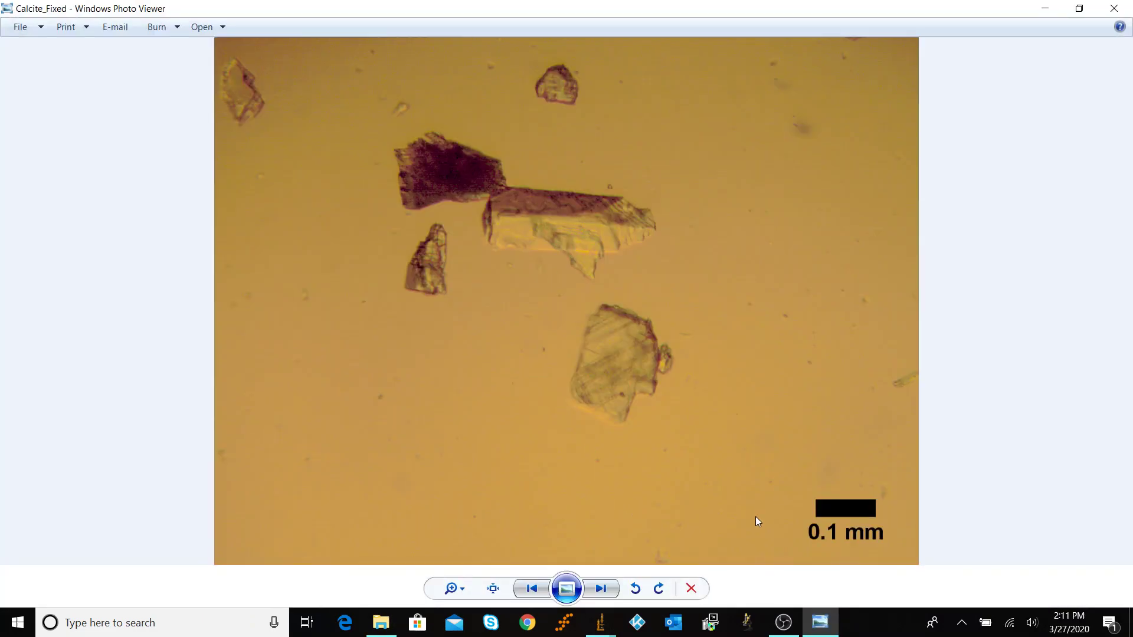
{"action": "left_click", "coordinate": [1127, 8]}
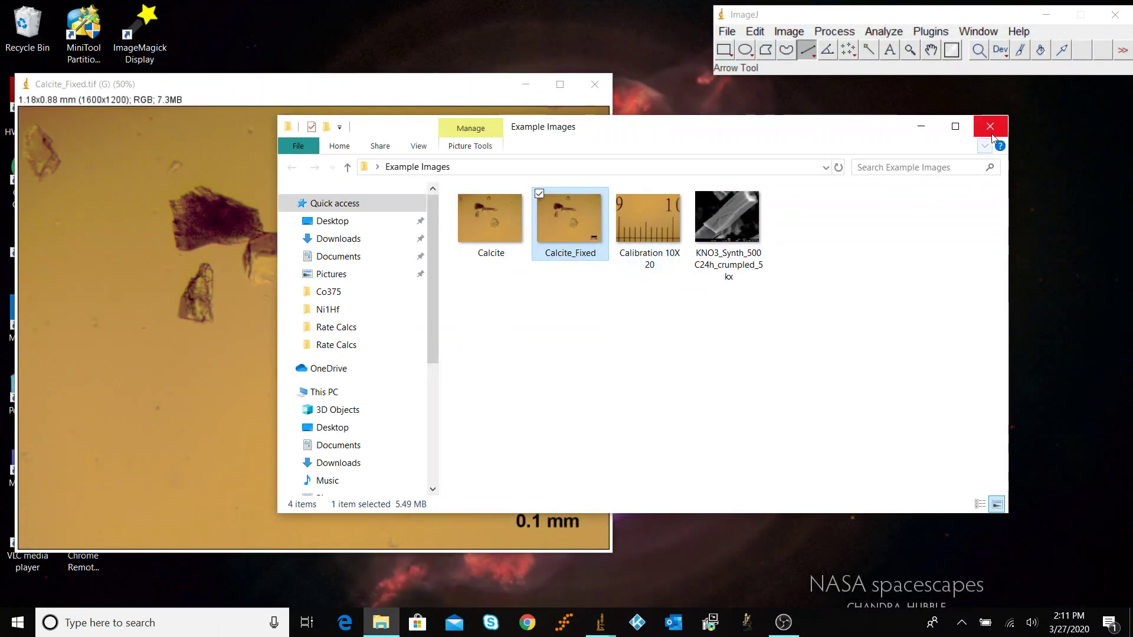
{"action": "left_click", "coordinate": [920, 127]}
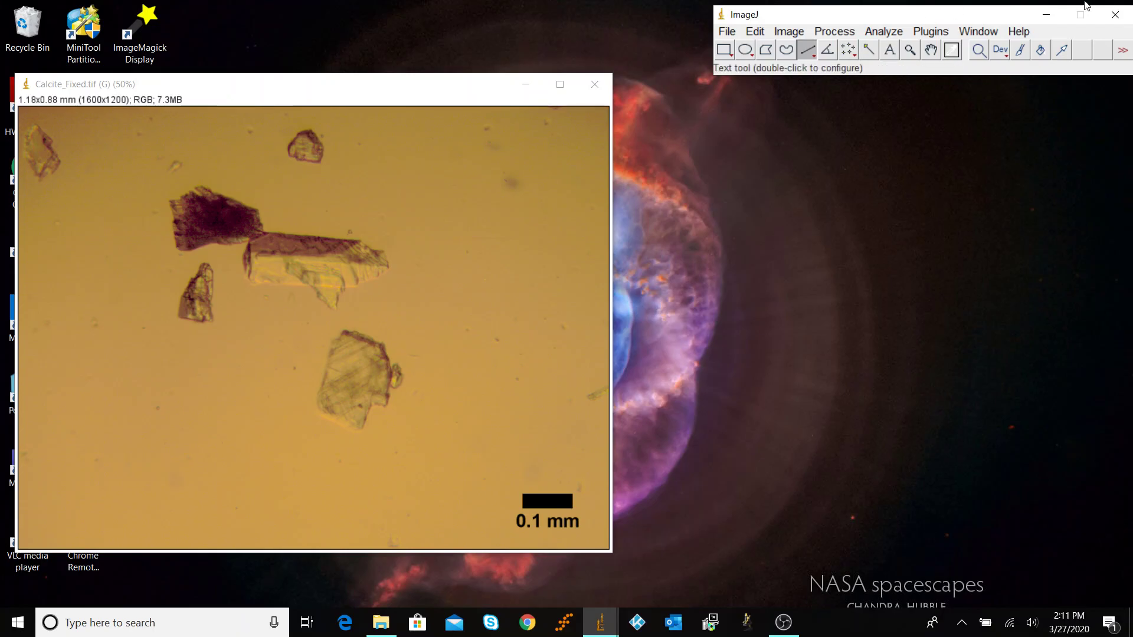
Close ImageJ with its Calcite image and leftover console, then relaunch ImageJ fresh.
{"action": "left_click", "coordinate": [1115, 14]}
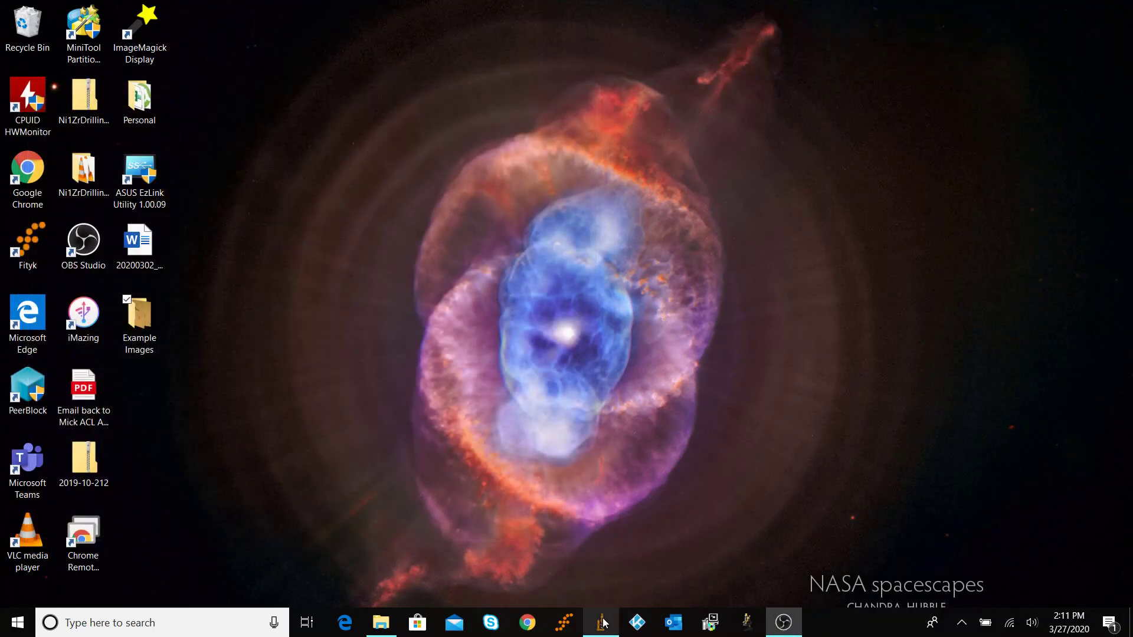
{"action": "left_click", "coordinate": [603, 622]}
{"action": "left_click", "coordinate": [693, 66]}
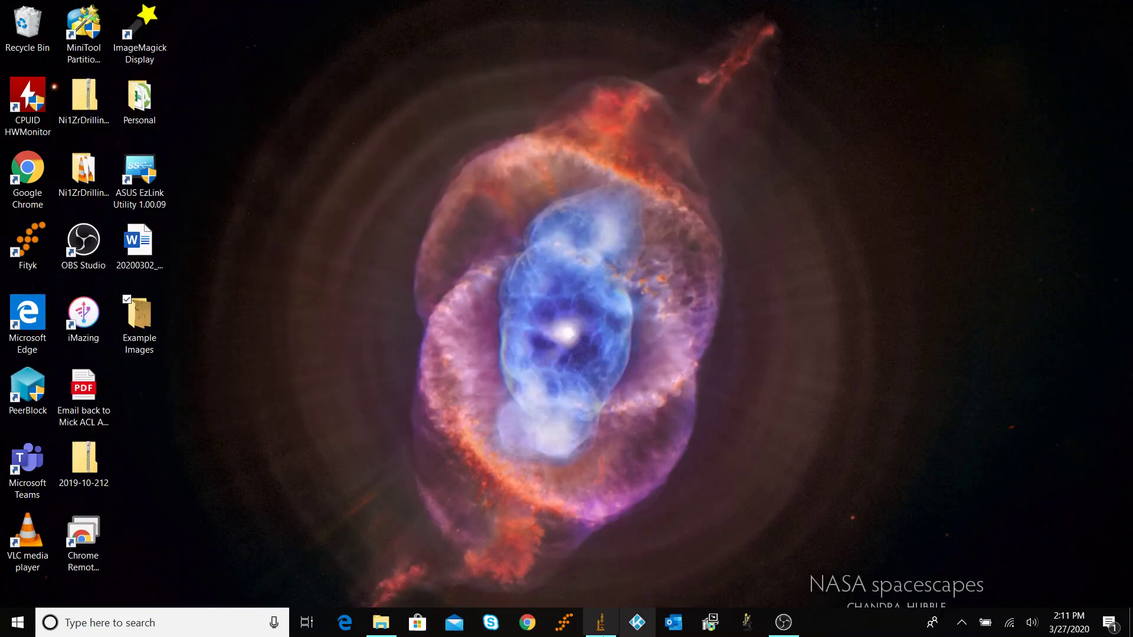
{"action": "left_click", "coordinate": [603, 625]}
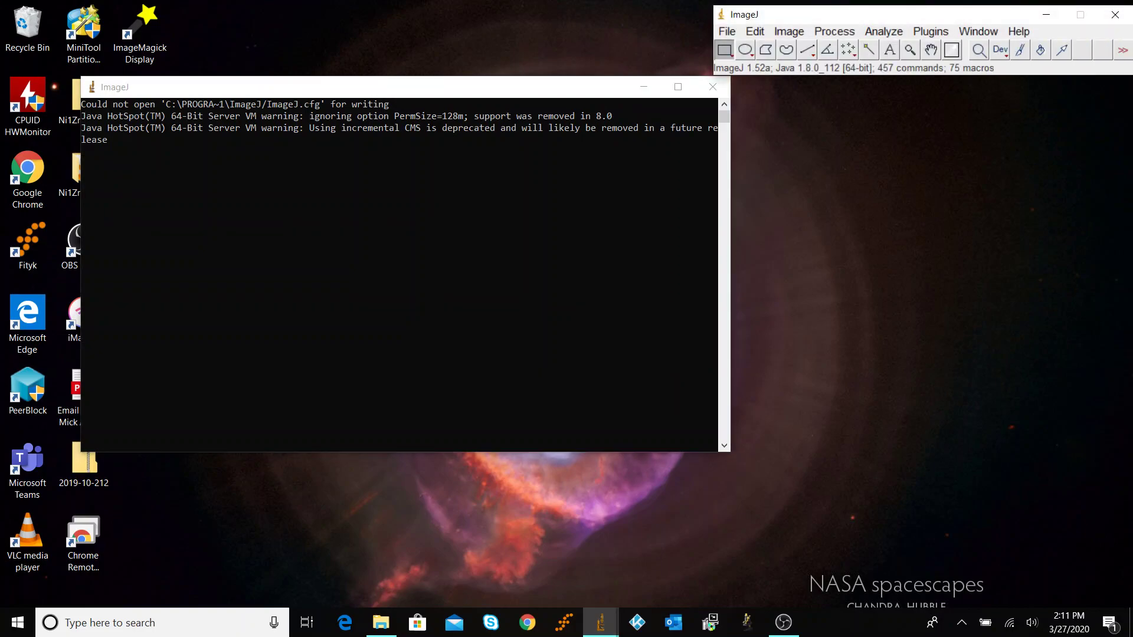
{"action": "left_click", "coordinate": [632, 85]}
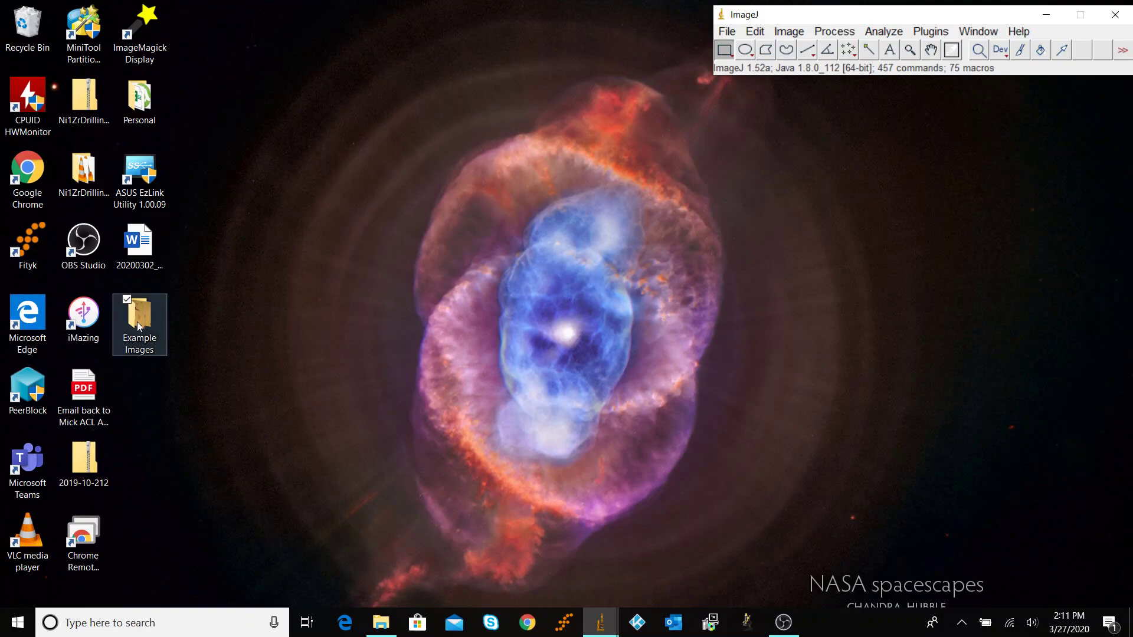
Load KNO3_Synth_500C24h_crumpled_5kx.tif from Example Images into ImageJ by dragging it onto the toolbar.
{"action": "double_click", "coordinate": [139, 327]}
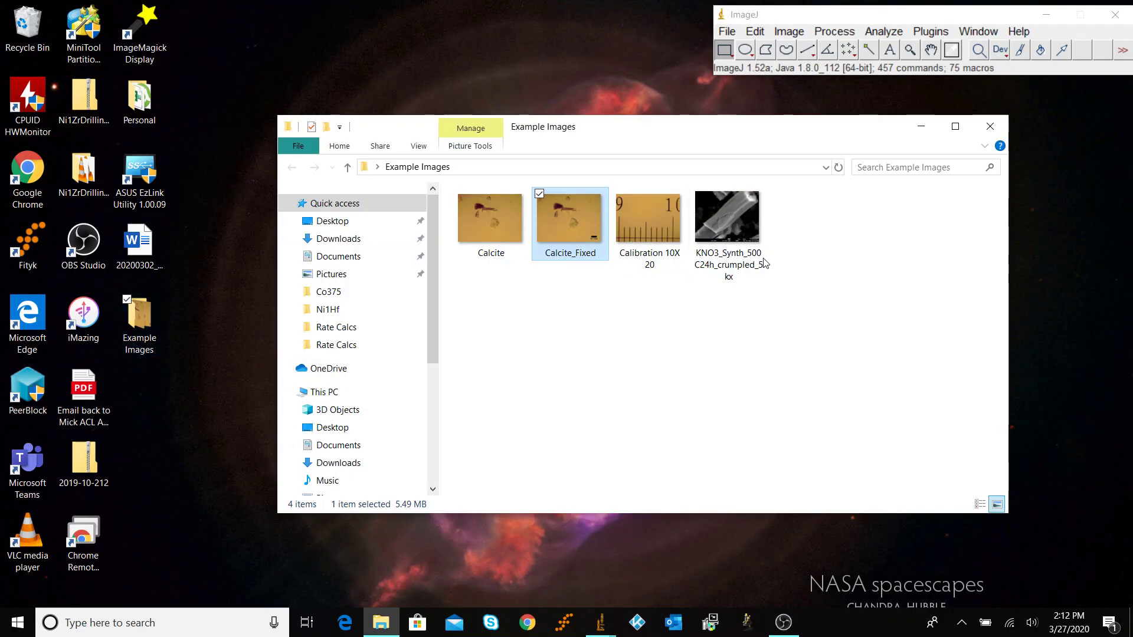
{"action": "left_click", "coordinate": [752, 228]}
{"action": "left_click_drag", "start_coordinate": [752, 228], "coordinate": [850, 53]}
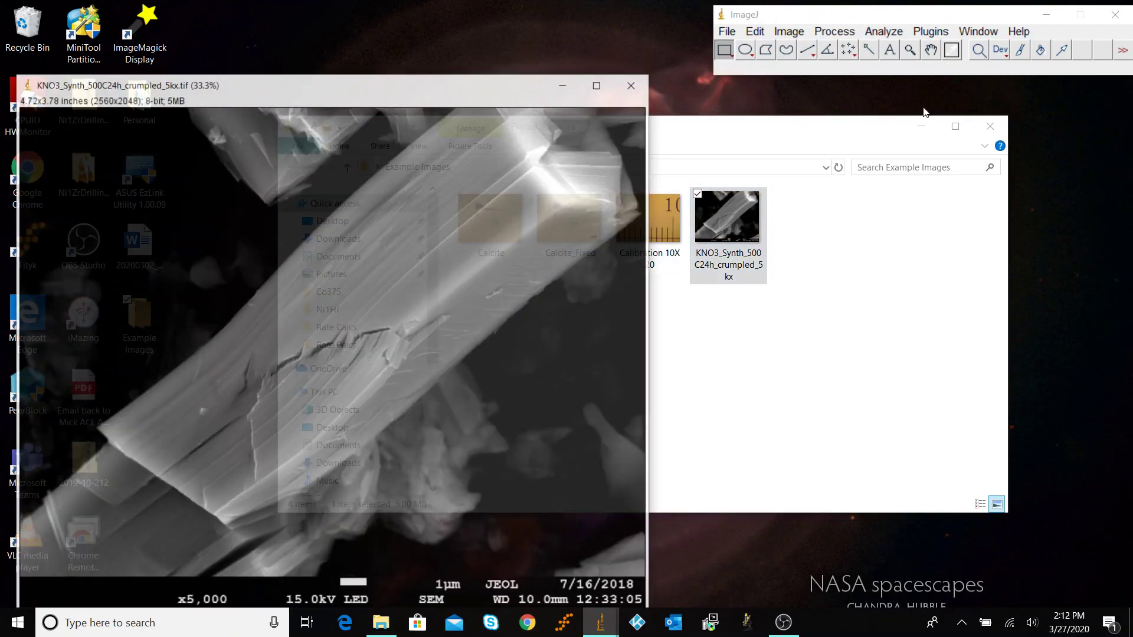
{"action": "left_click", "coordinate": [925, 126]}
{"action": "left_click_drag", "start_coordinate": [403, 84], "coordinate": [408, 15]}
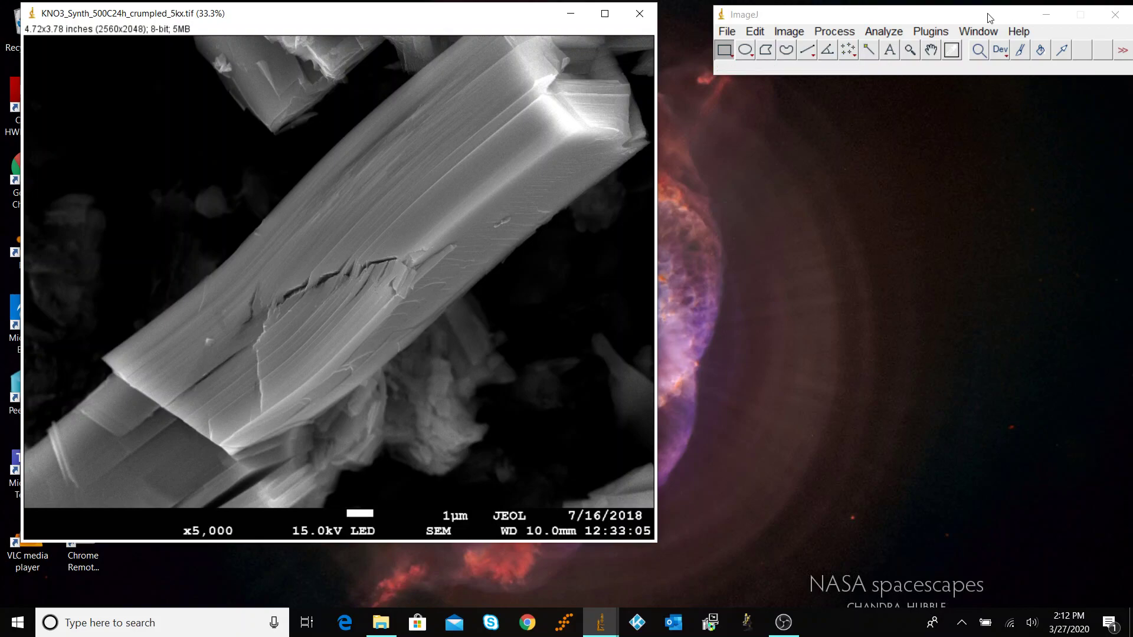
Draw a straight line exactly along the white scale bar, zooming in to refine its length.
{"action": "left_click", "coordinate": [810, 51]}
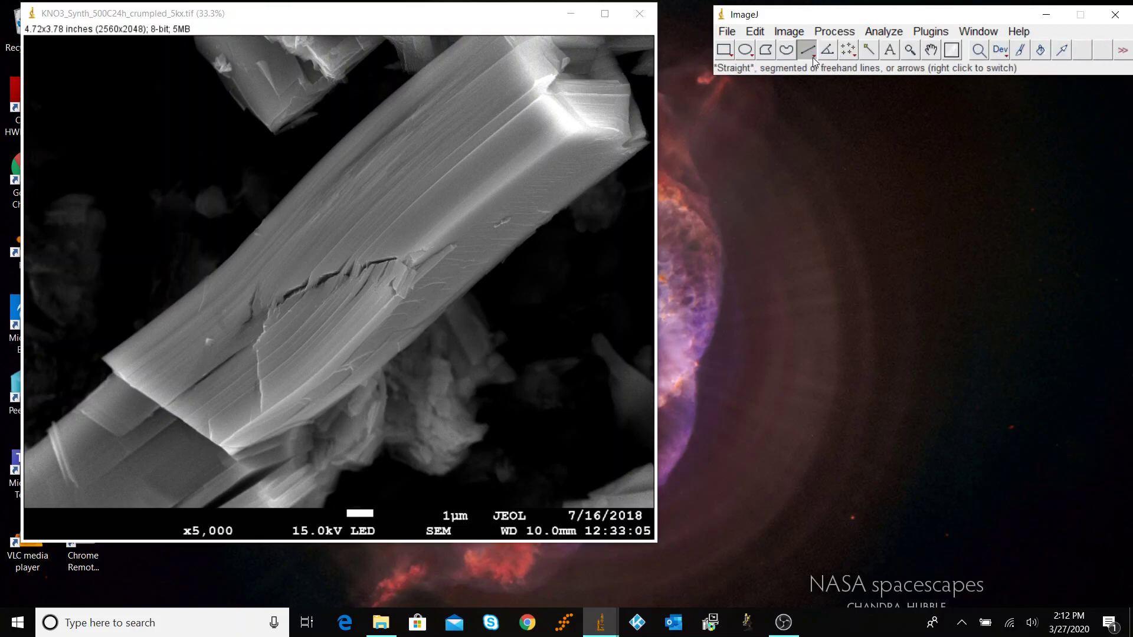
{"action": "left_click_drag", "start_coordinate": [347, 513], "coordinate": [373, 513]}
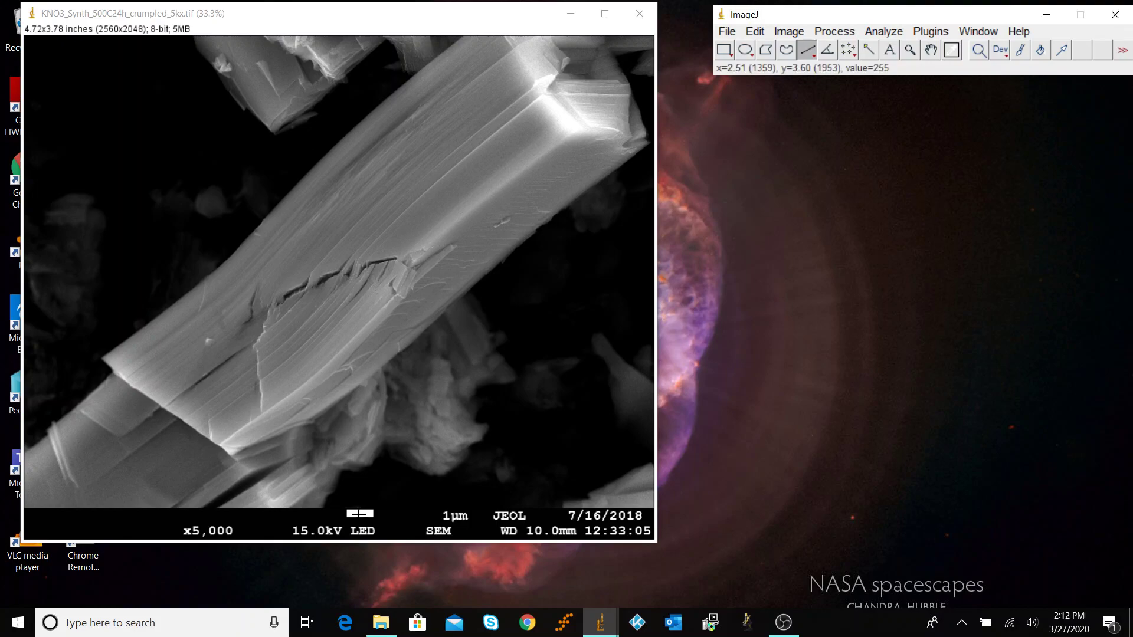
{"action": "key", "text": "plus"}
{"action": "key", "text": "plus"}
{"action": "key", "text": "plus"}
{"action": "key", "text": "plus"}
{"action": "key", "text": "plus"}
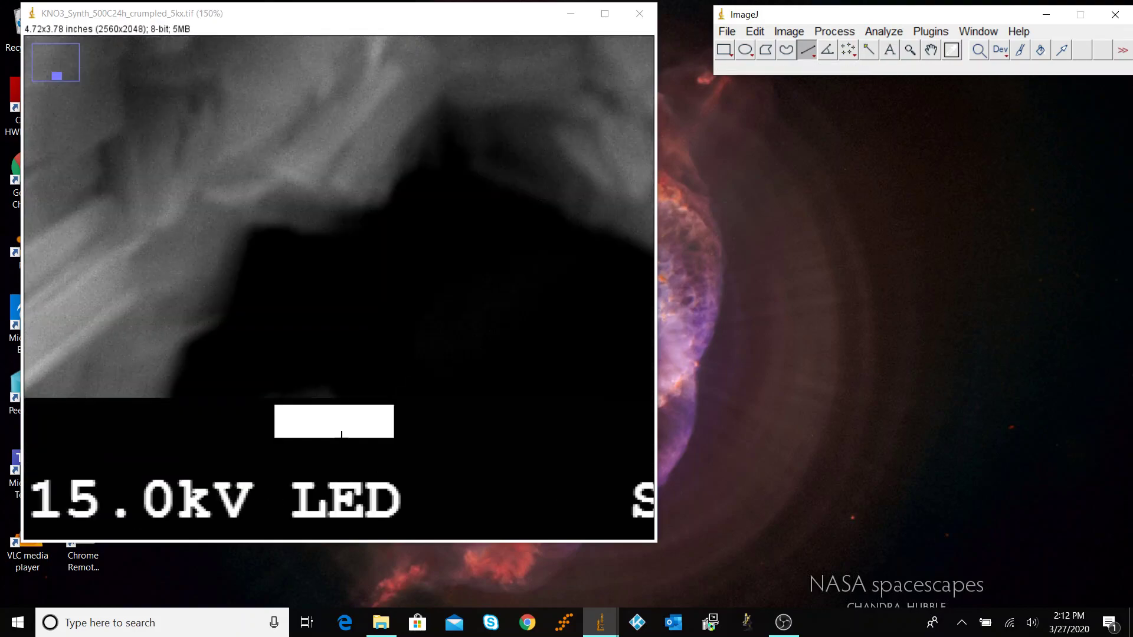
{"action": "key", "text": "plus"}
{"action": "key", "text": "plus"}
{"action": "key", "text": "plus"}
{"action": "key", "text": "plus"}
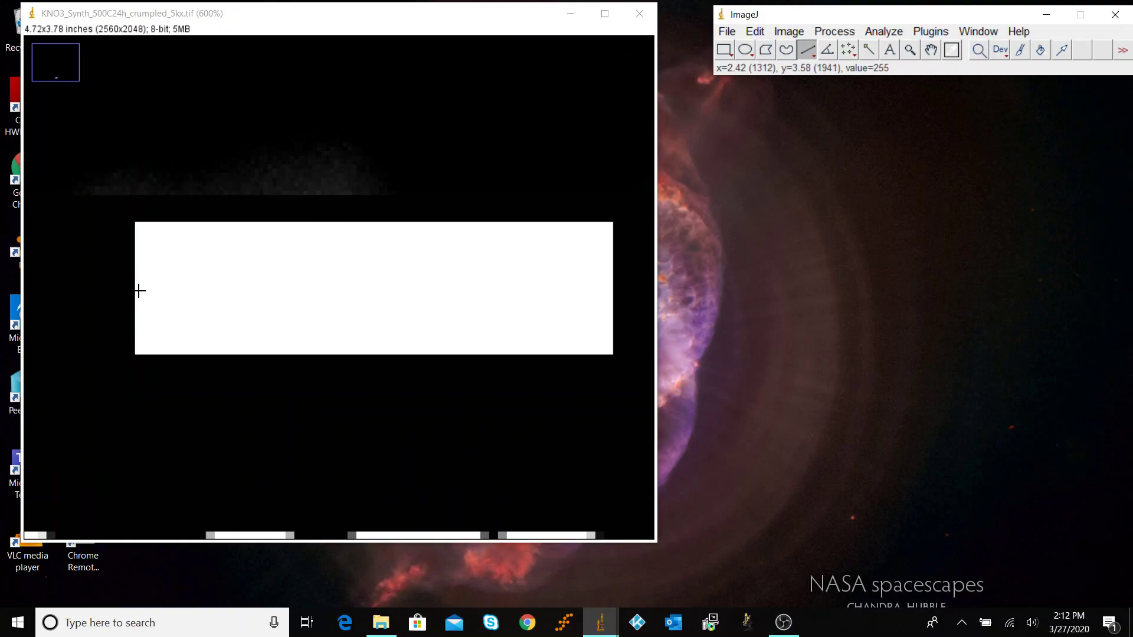
{"action": "left_click_drag", "start_coordinate": [136, 289], "coordinate": [613, 290]}
{"action": "key", "text": "alt+Left"}
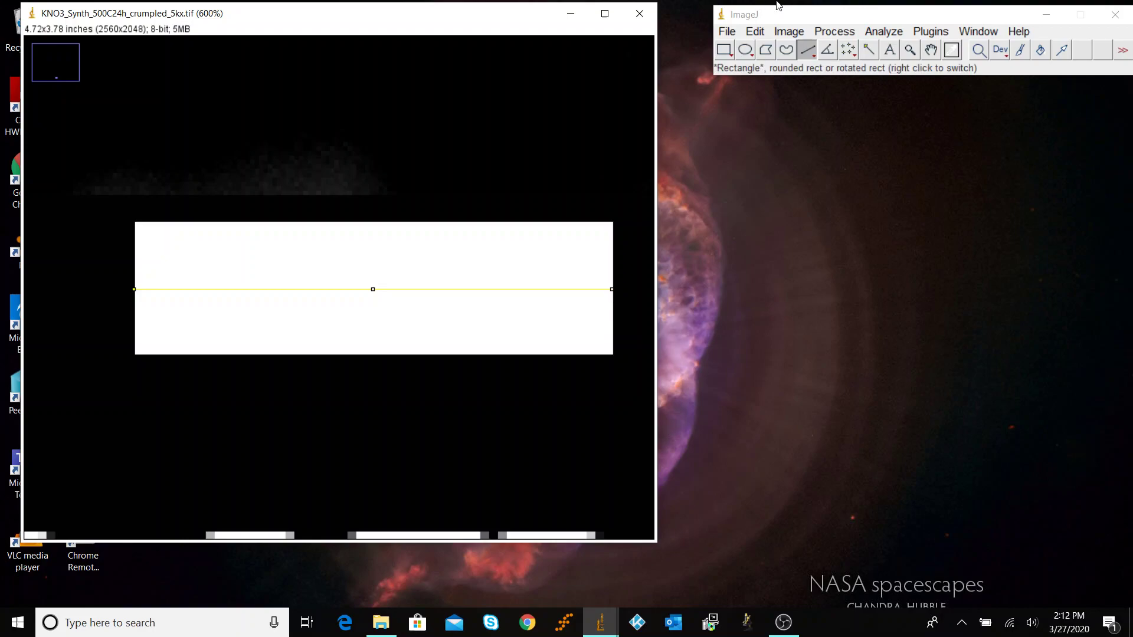
Check the Set Scale dialog's known distance of 0.20, then cancel it and zoom back out.
{"action": "left_click", "coordinate": [867, 16]}
{"action": "left_click", "coordinate": [892, 28]}
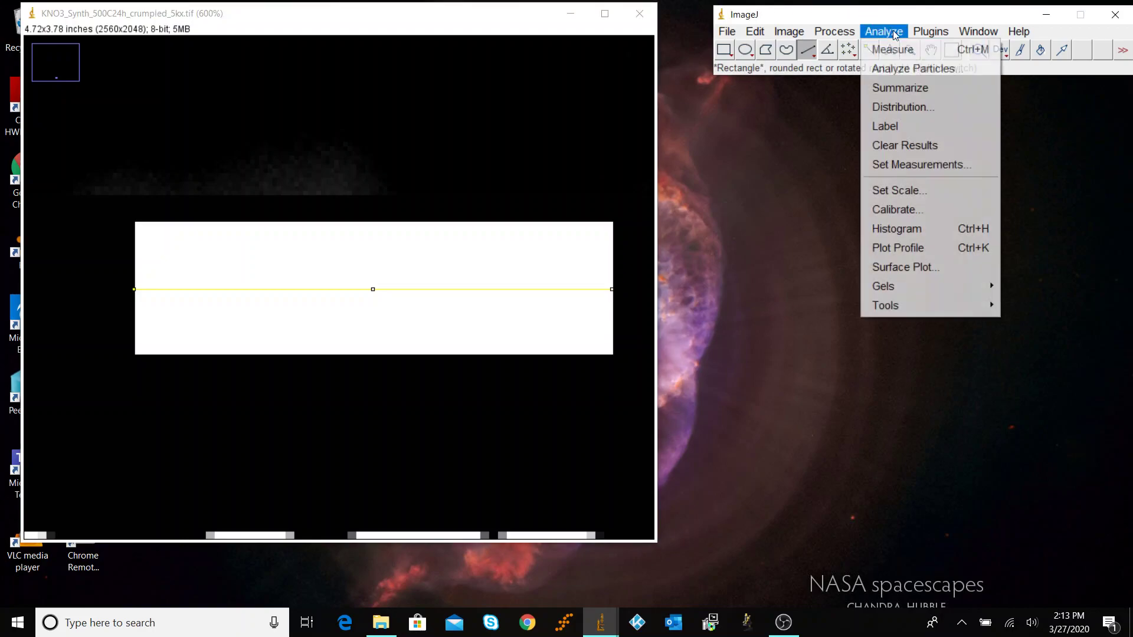
{"action": "left_click", "coordinate": [938, 191]}
{"action": "left_click_drag", "start_coordinate": [558, 112], "coordinate": [804, 134]}
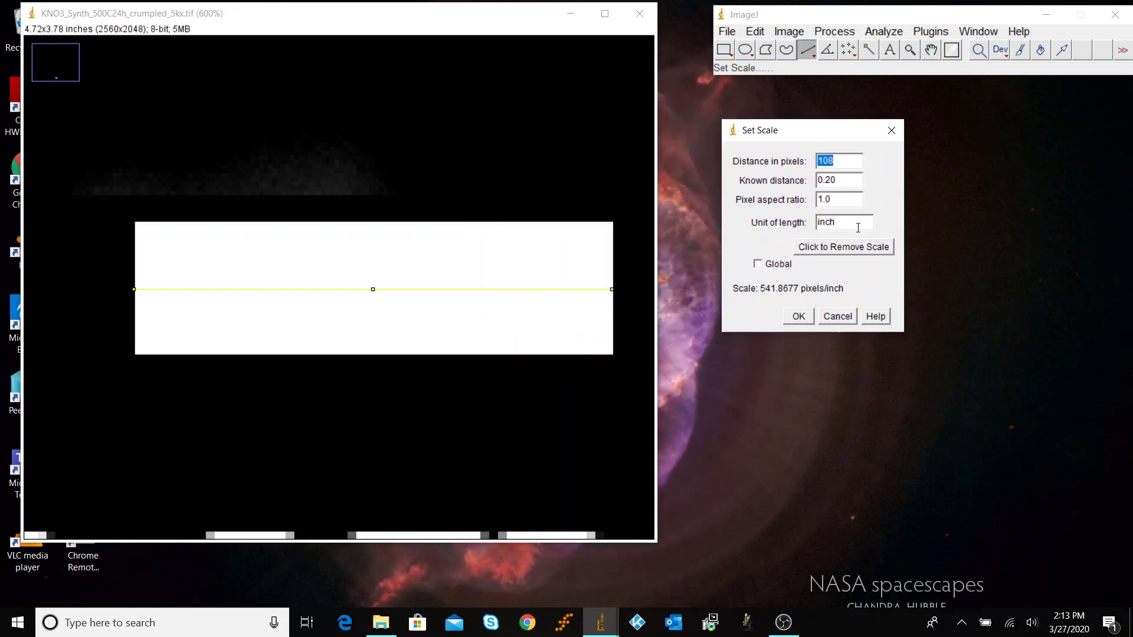
{"action": "double_click", "coordinate": [848, 176]}
{"action": "left_click_drag", "start_coordinate": [815, 183], "coordinate": [789, 188]}
{"action": "left_click", "coordinate": [837, 316]}
{"action": "key", "text": "minus"}
{"action": "key", "text": "minus"}
{"action": "key", "text": "minus"}
{"action": "key", "text": "minus"}
{"action": "key", "text": "minus"}
{"action": "key", "text": "minus"}
{"action": "key", "text": "minus"}
{"action": "key", "text": "minus"}
{"action": "key", "text": "minus"}
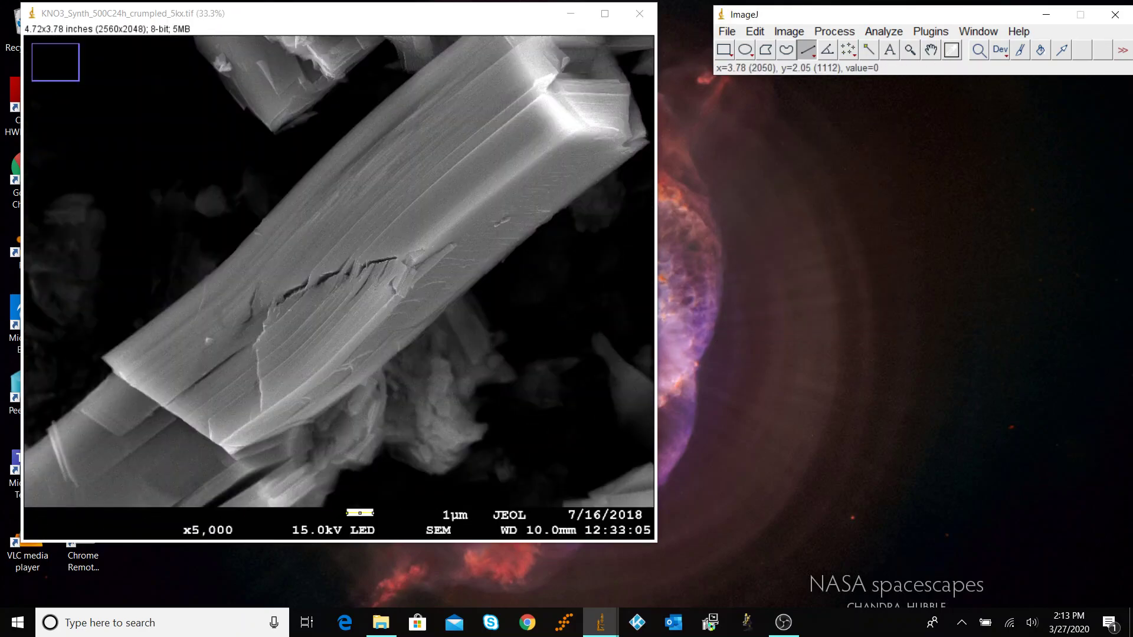
In Set Scale, enter known distance 1 and unit micron, giving 108 pixels per micron.
{"action": "left_click", "coordinate": [883, 31]}
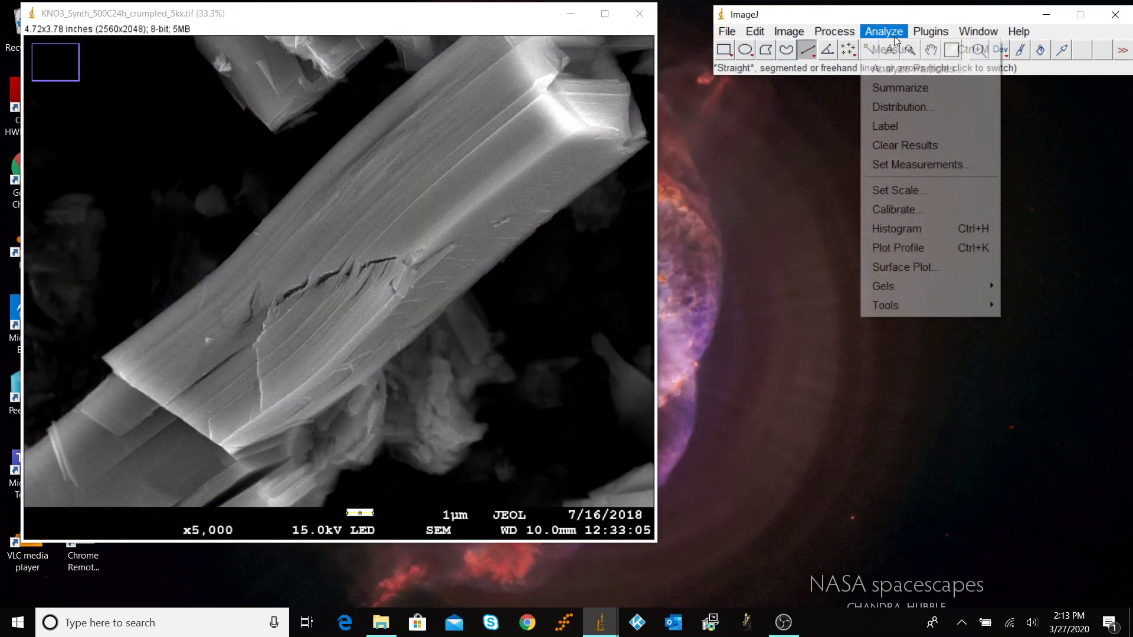
{"action": "left_click", "coordinate": [908, 190]}
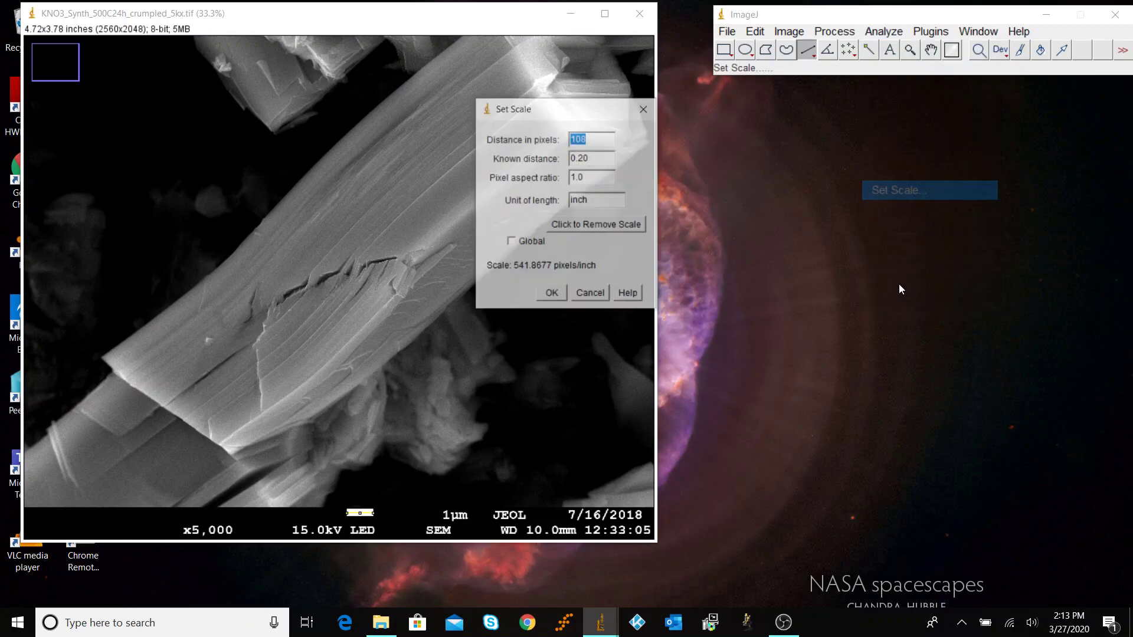
{"action": "double_click", "coordinate": [611, 159]}
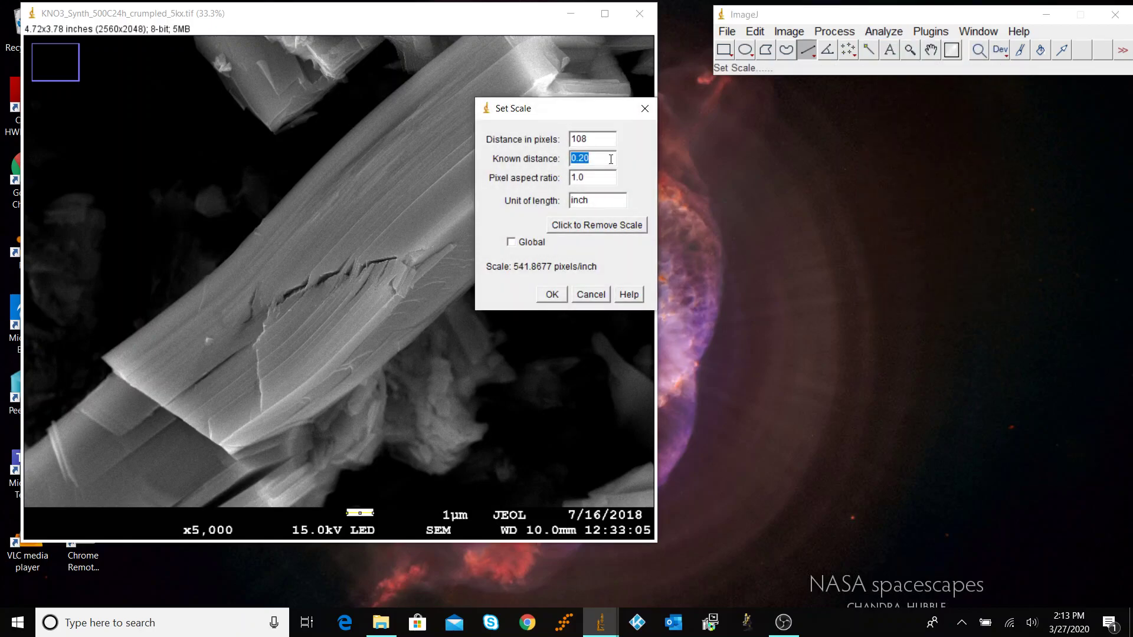
{"action": "type", "text": "1"}
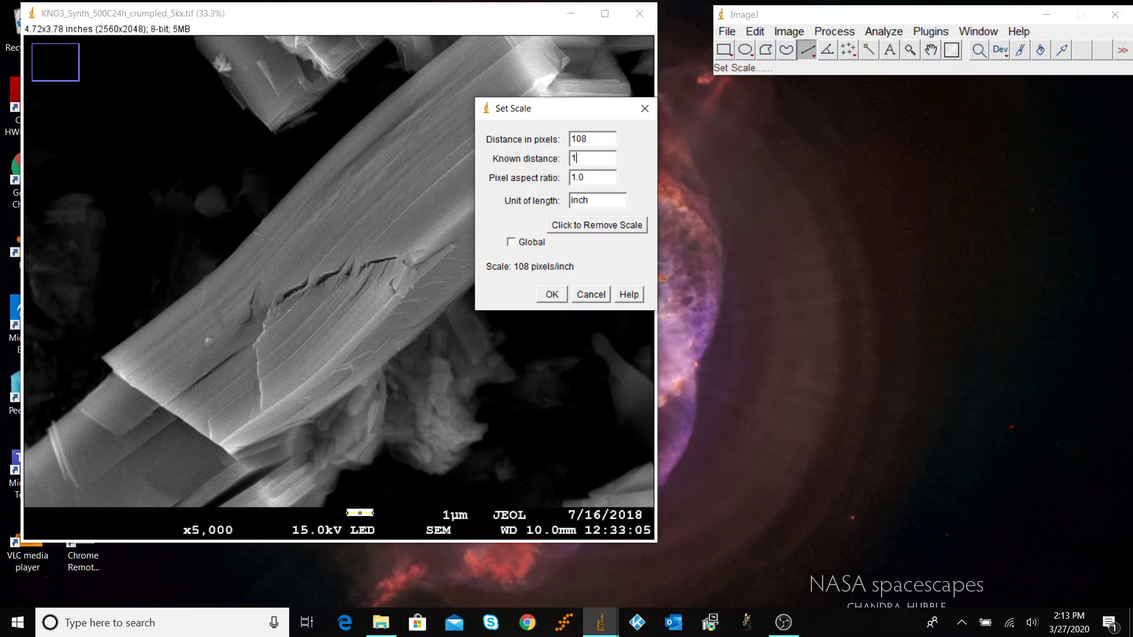
{"action": "double_click", "coordinate": [588, 204]}
{"action": "type", "text": "micron"}
{"action": "left_click_drag", "start_coordinate": [527, 114], "coordinate": [793, 153]}
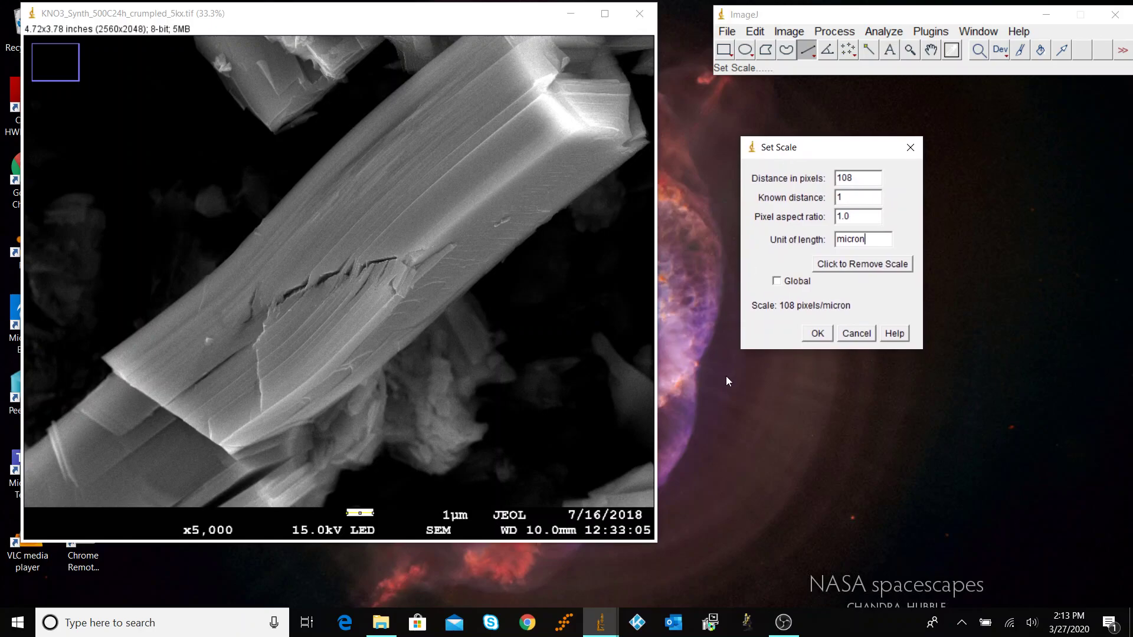
{"action": "left_click", "coordinate": [817, 334]}
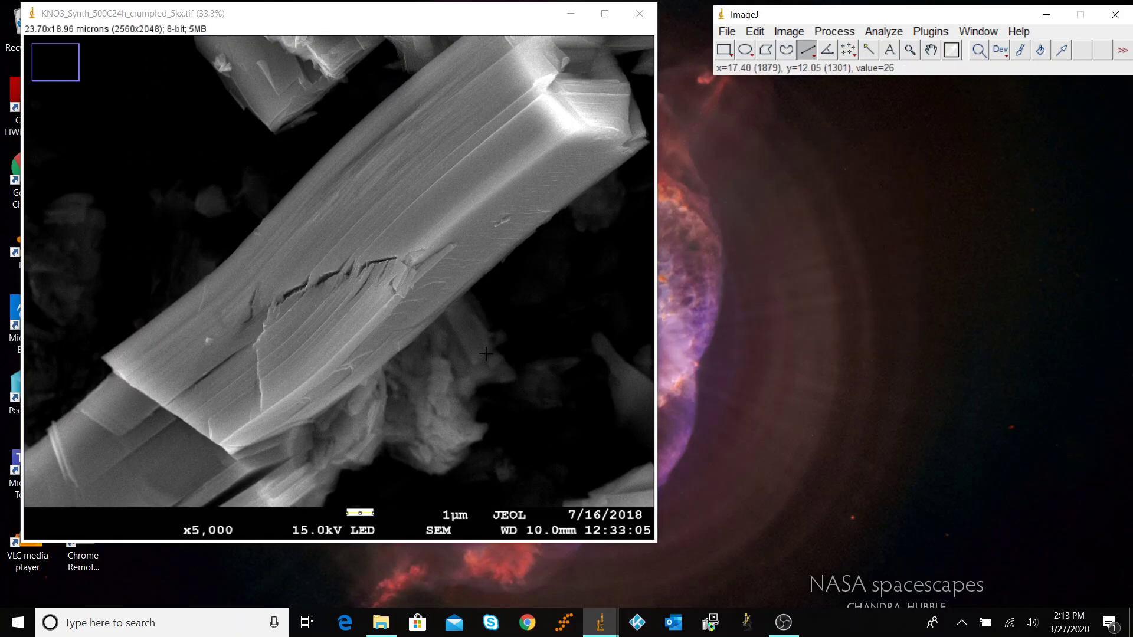
Draw a rectangle selection covering only the bottom SEM information strip.
{"action": "left_click", "coordinate": [729, 53]}
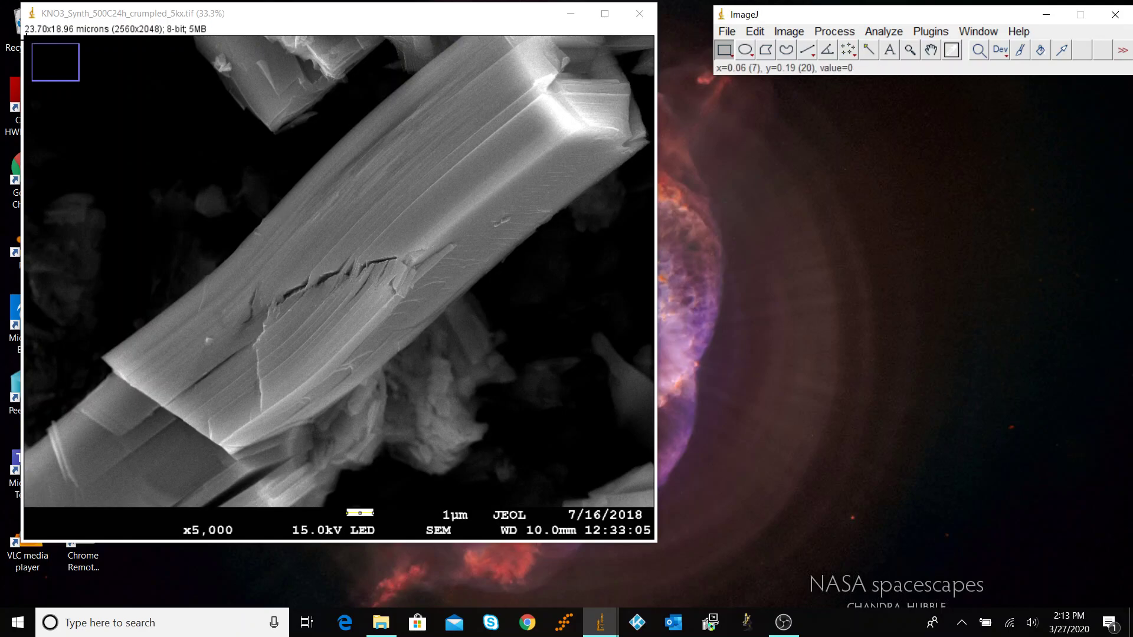
{"action": "left_click_drag", "start_coordinate": [26, 40], "coordinate": [668, 505]}
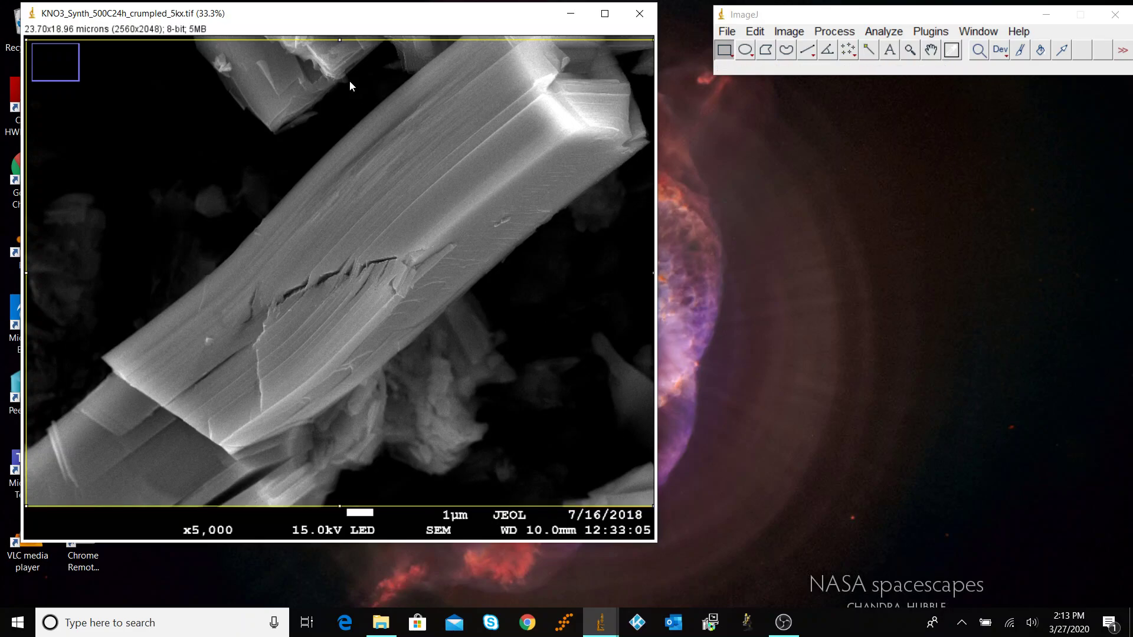
{"action": "left_click_drag", "start_coordinate": [340, 40], "coordinate": [340, 36]}
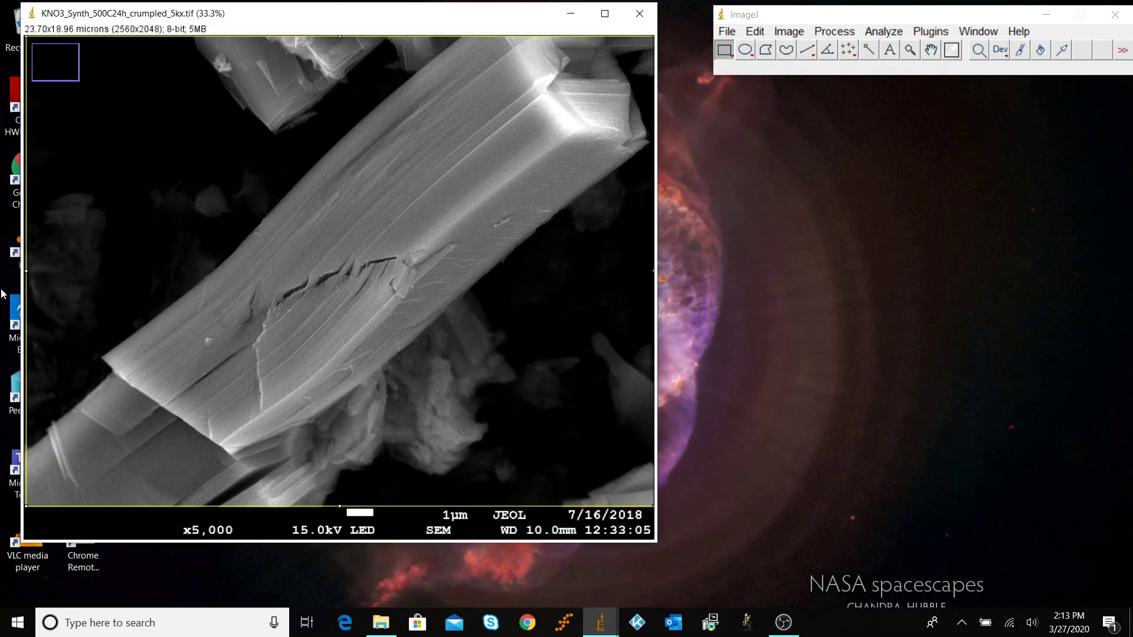
{"action": "left_click_drag", "start_coordinate": [26, 272], "coordinate": [11, 278]}
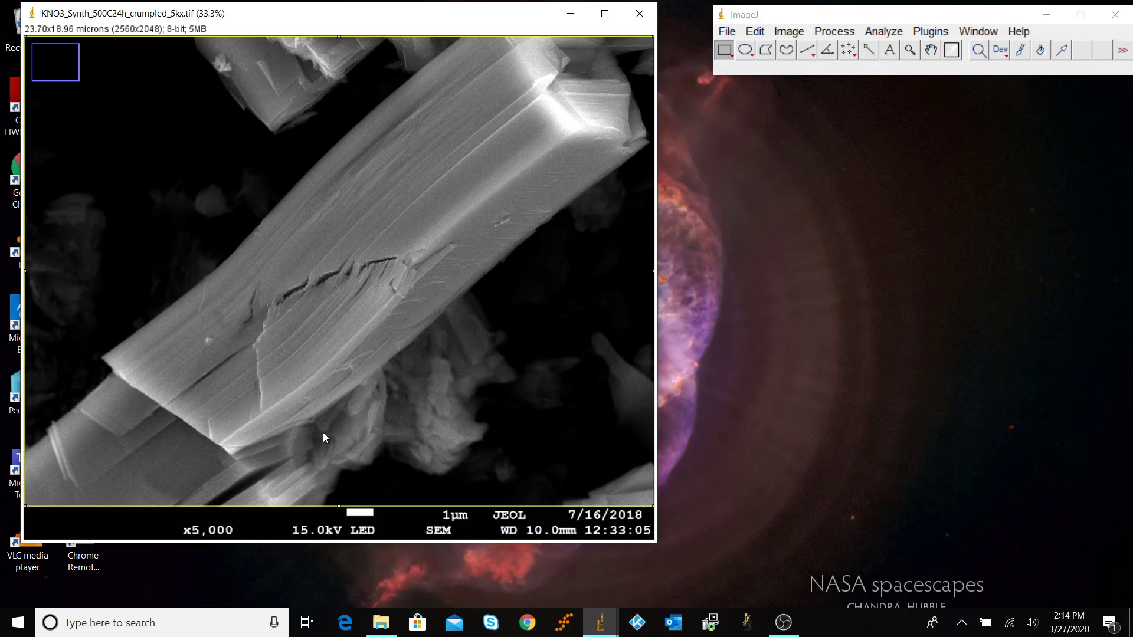
{"action": "left_click_drag", "start_coordinate": [340, 507], "coordinate": [339, 538]}
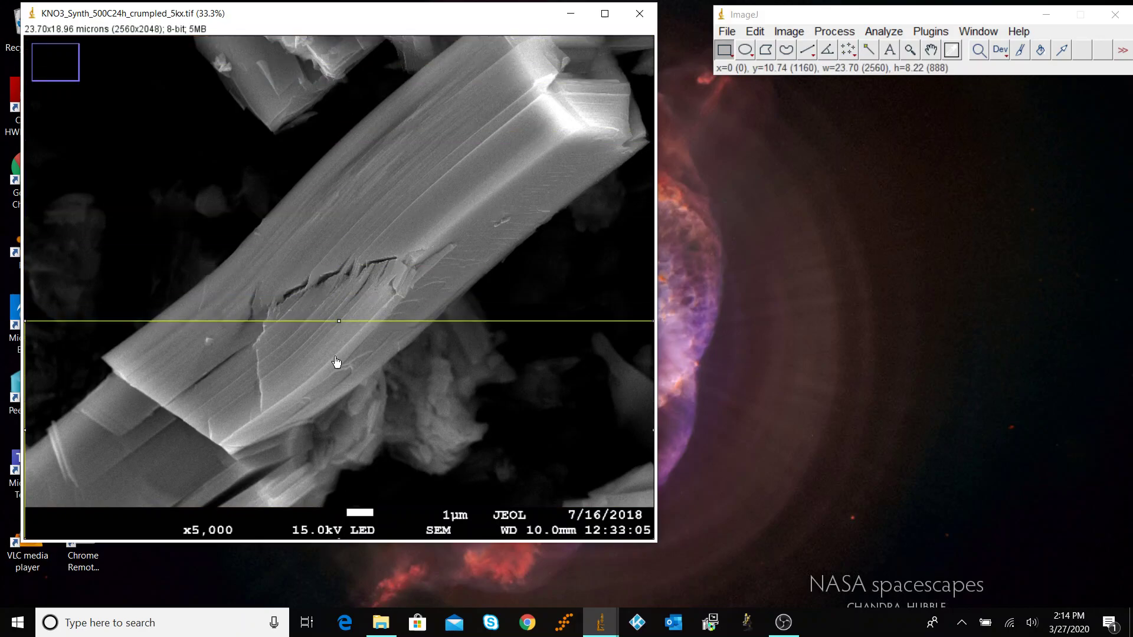
{"action": "left_click_drag", "start_coordinate": [336, 361], "coordinate": [362, 509]}
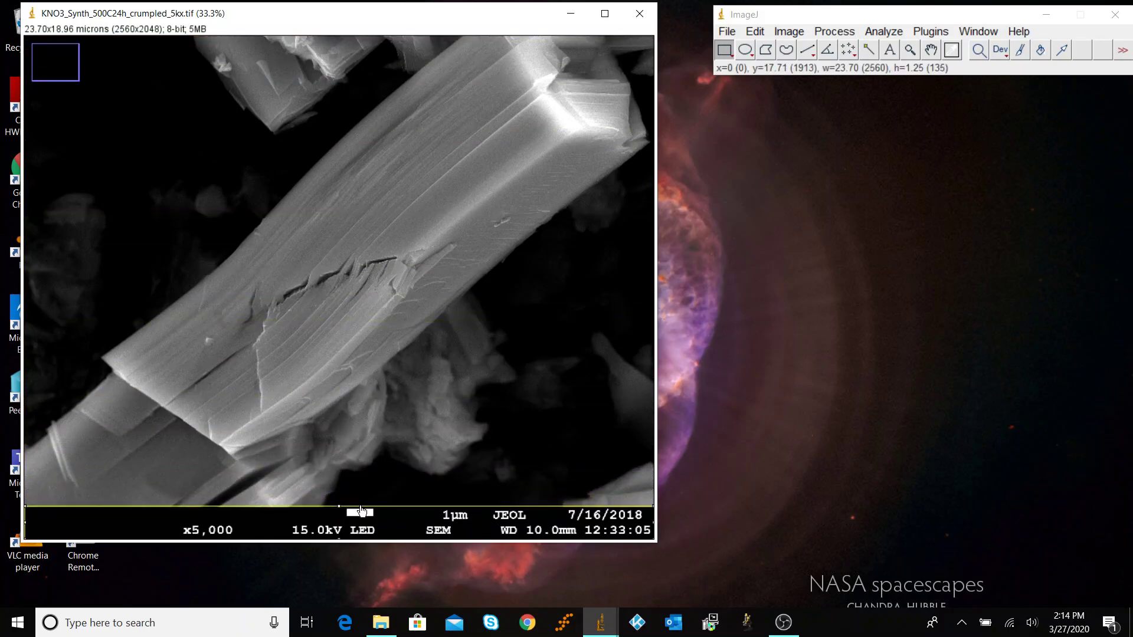
Check the selection's edge up close, then clear the info strip's text to black.
{"action": "scroll", "coordinate": [362, 509], "scroll_direction": "up", "scroll_amount": 6}
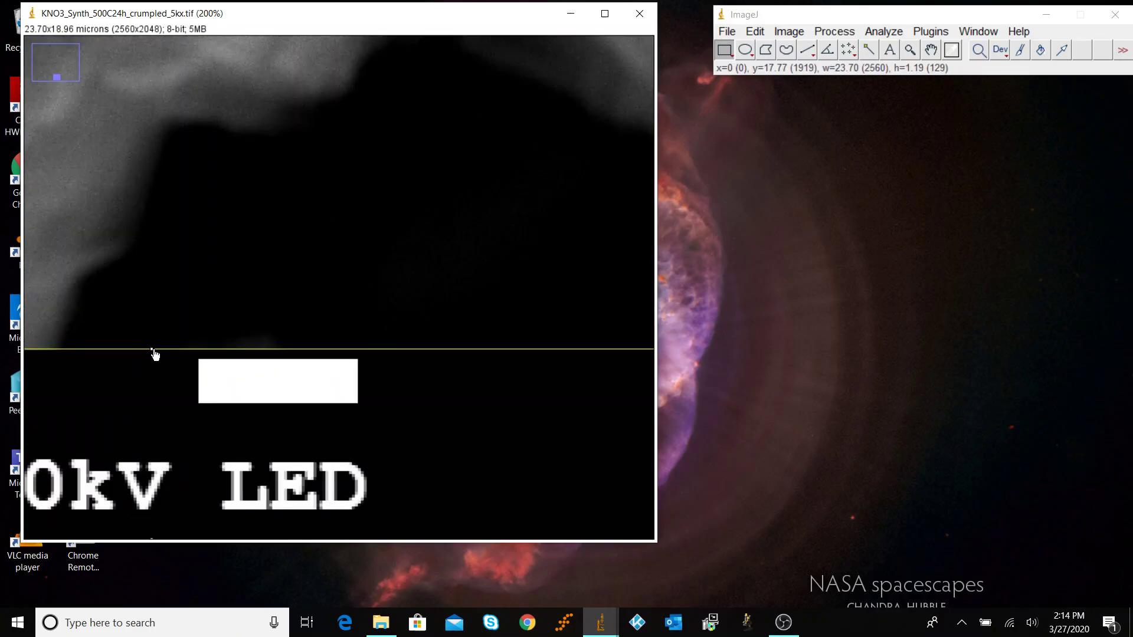
{"action": "scroll", "coordinate": [155, 351], "scroll_direction": "up", "scroll_amount": 1}
{"action": "scroll", "coordinate": [153, 337], "scroll_direction": "down", "scroll_amount": 8}
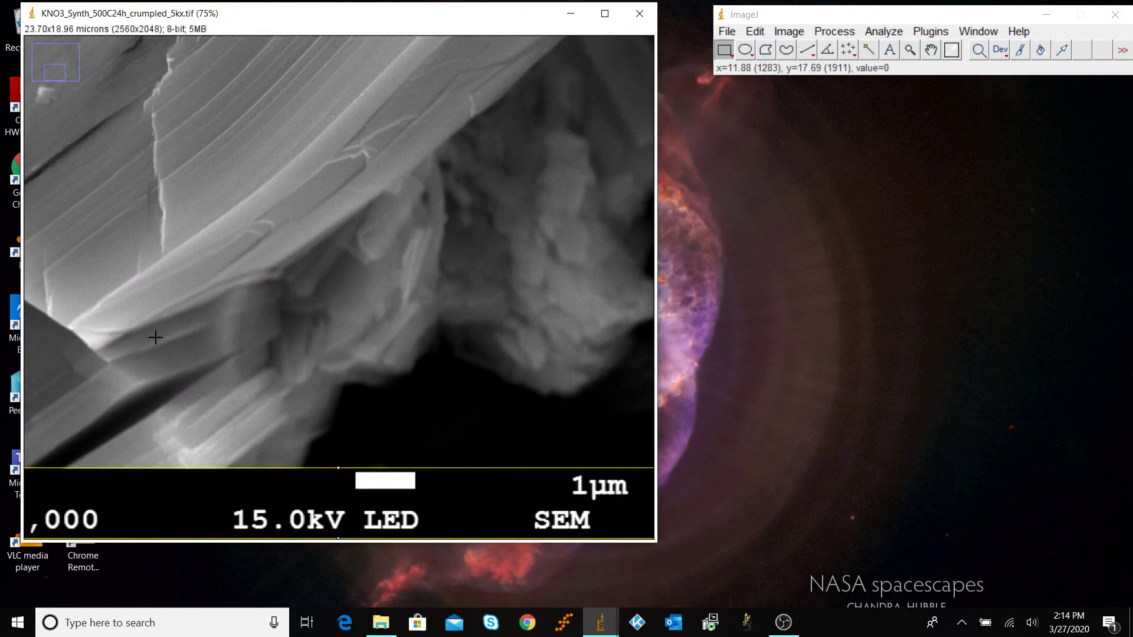
{"action": "scroll", "coordinate": [156, 335], "scroll_direction": "up", "scroll_amount": 1}
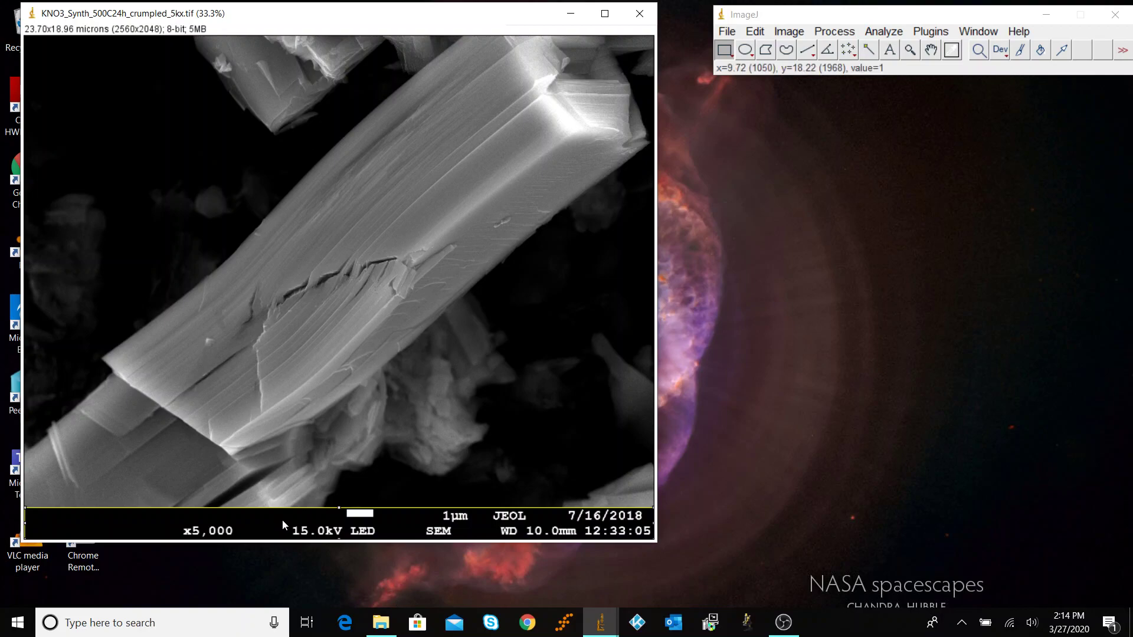
{"action": "key", "text": "BackSpace"}
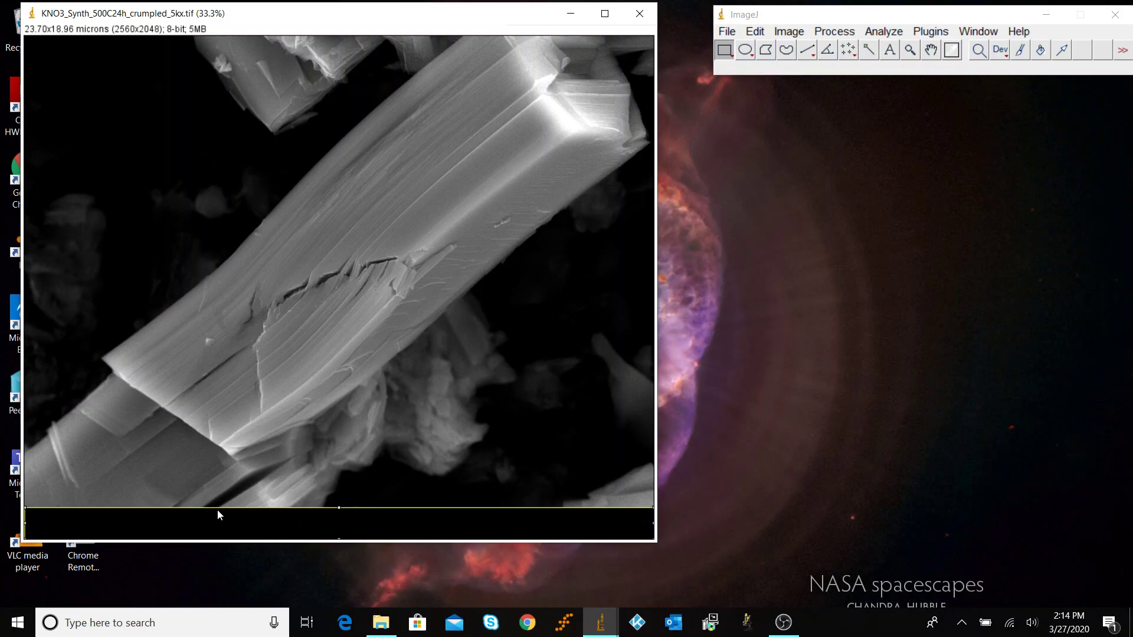
Select the full crystal area above the info strip and crop the image to 2560x1920.
{"action": "left_click", "coordinate": [396, 189]}
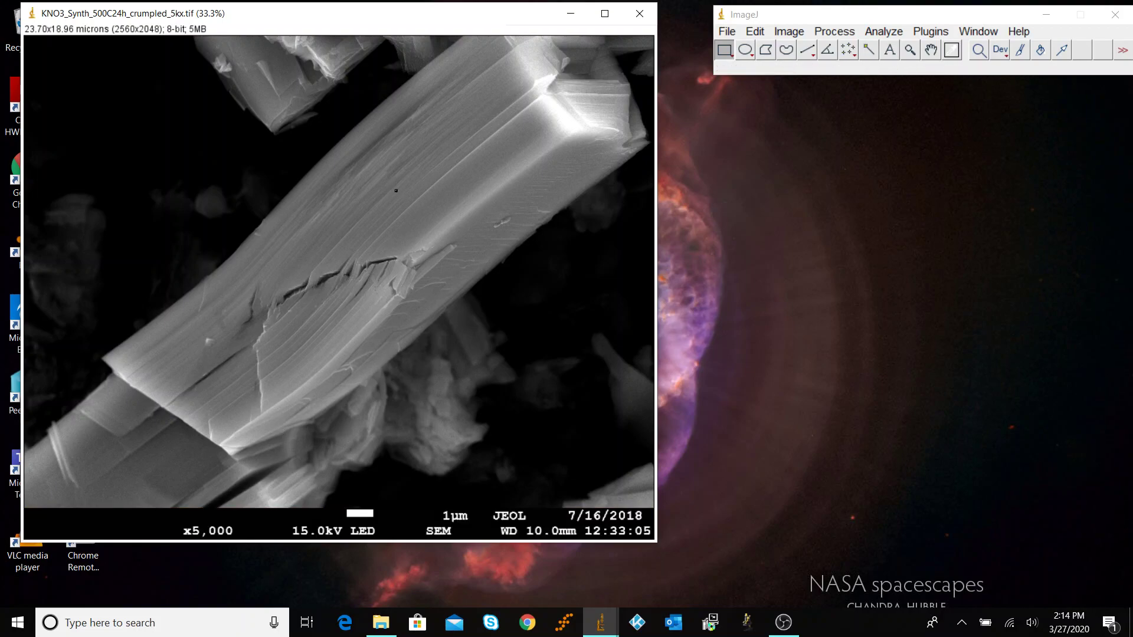
{"action": "left_click_drag", "start_coordinate": [31, 49], "coordinate": [670, 506]}
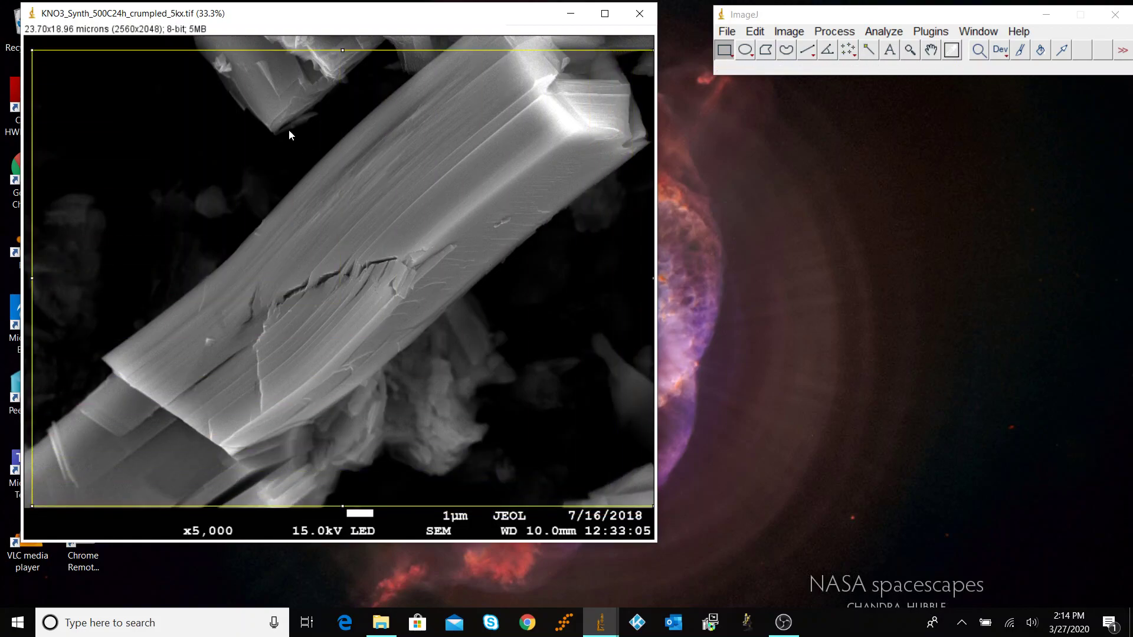
{"action": "left_click_drag", "start_coordinate": [342, 56], "coordinate": [343, 36]}
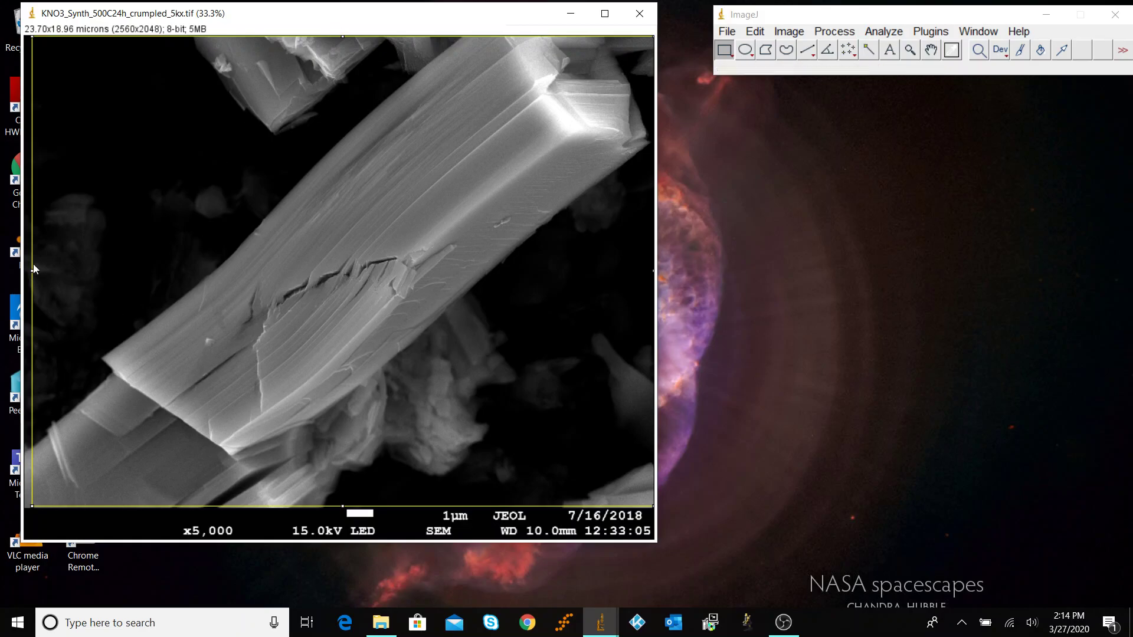
{"action": "left_click_drag", "start_coordinate": [32, 271], "coordinate": [16, 271]}
{"action": "scroll", "coordinate": [275, 413], "scroll_direction": "up", "scroll_amount": 7}
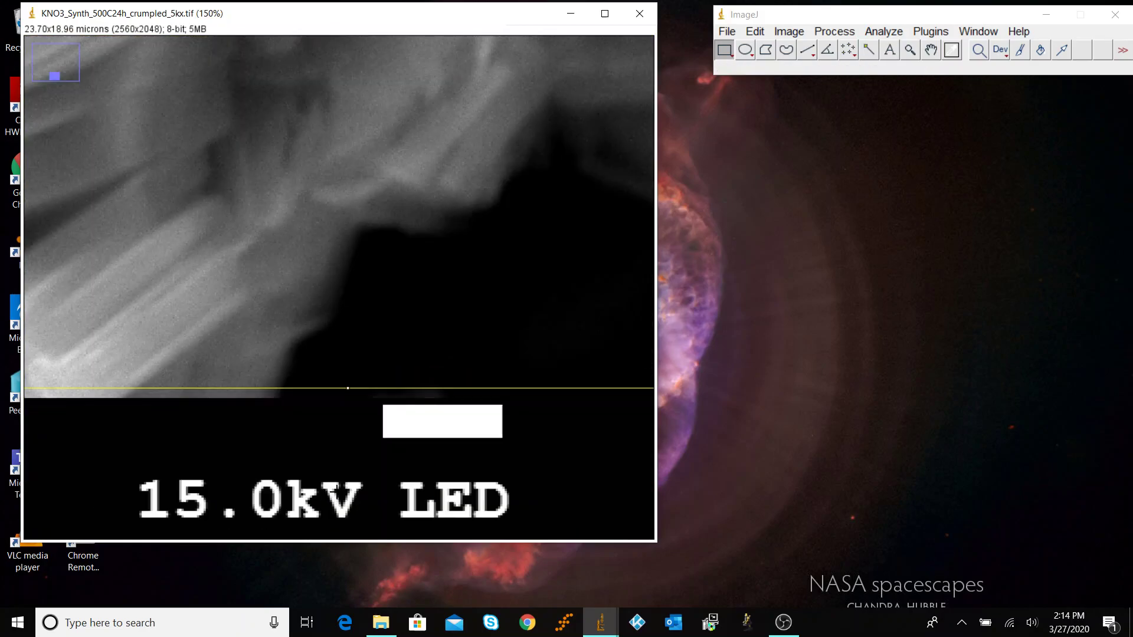
{"action": "left_click_drag", "start_coordinate": [324, 272], "coordinate": [324, 295]}
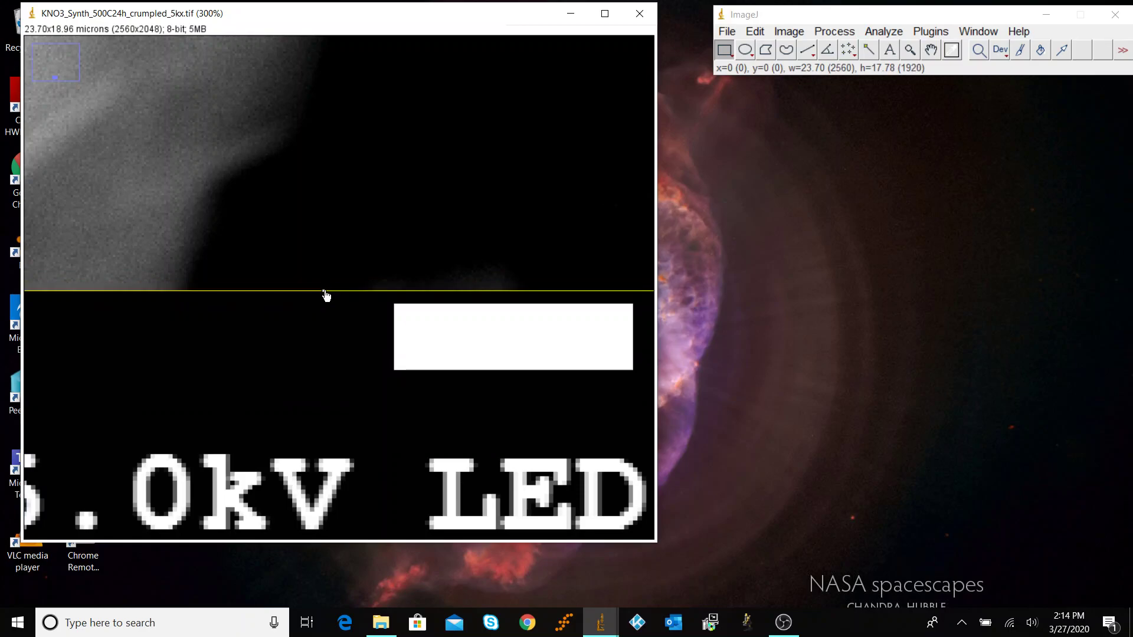
{"action": "scroll", "coordinate": [324, 293], "scroll_direction": "down", "scroll_amount": 6}
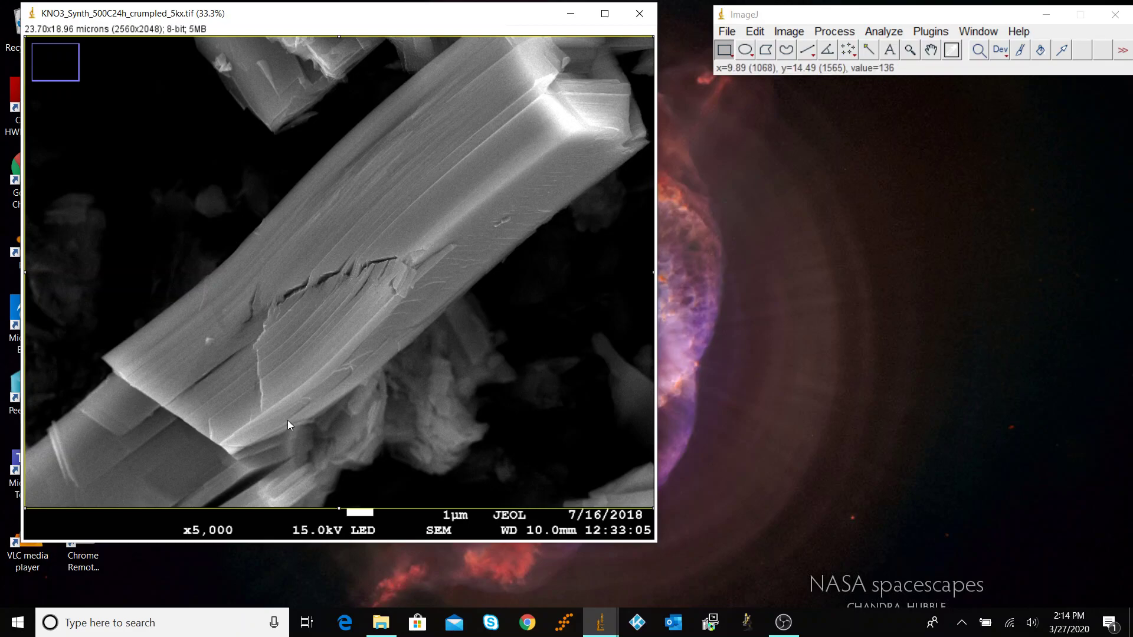
{"action": "key", "text": "ctrl+shift+x"}
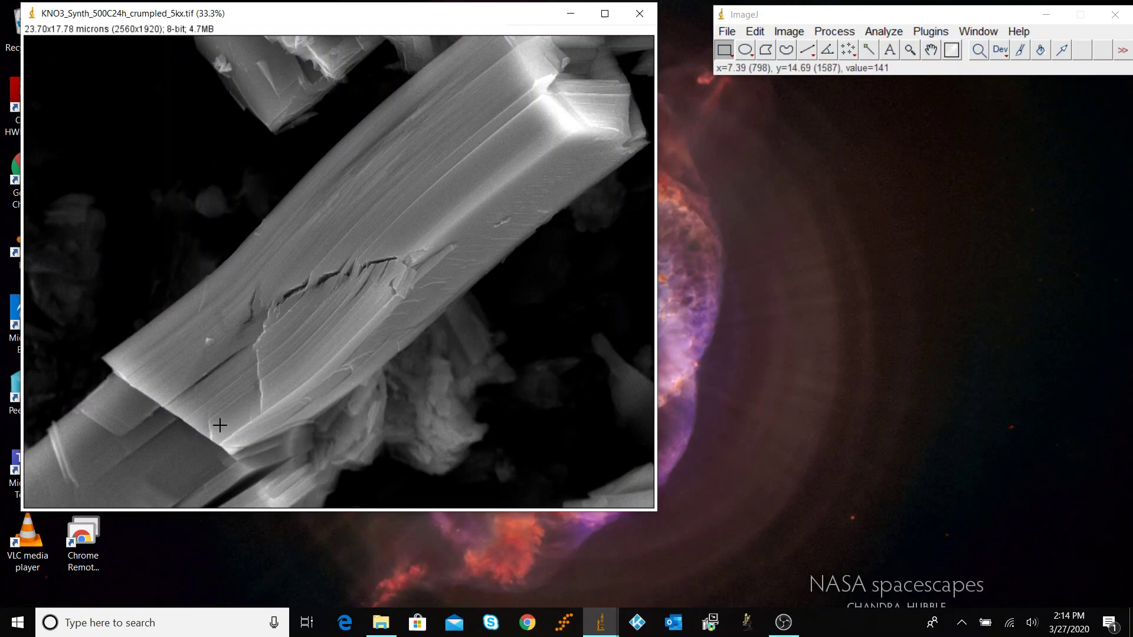
In Scale Bar settings, enter width 2 microns, height 50 pixels and font size 70.
{"action": "left_click", "coordinate": [865, 19]}
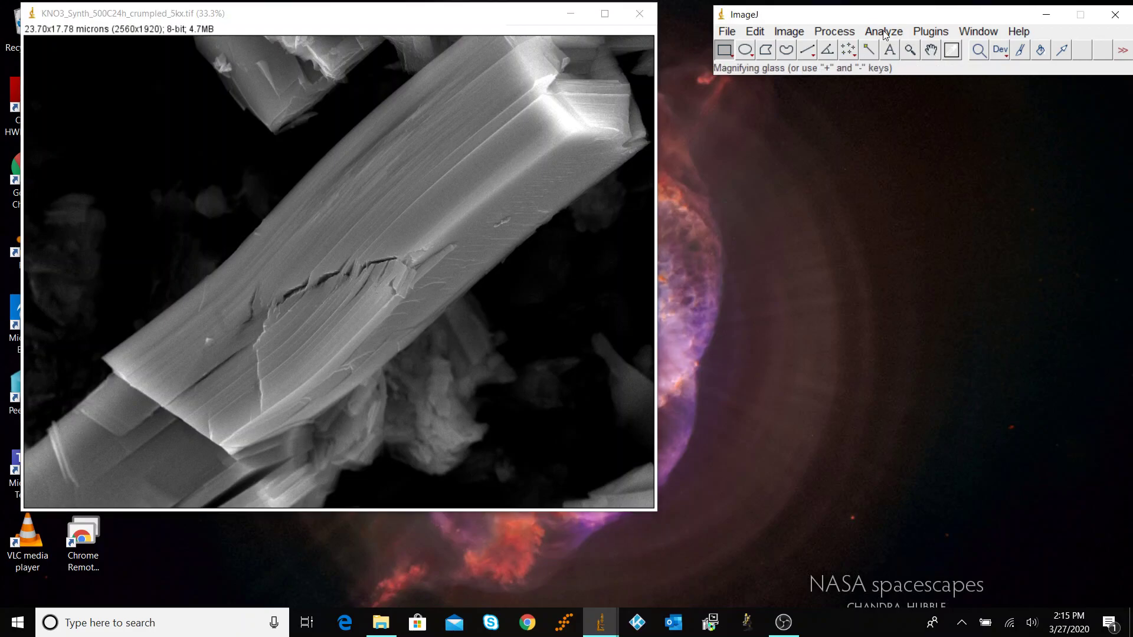
{"action": "left_click", "coordinate": [885, 33]}
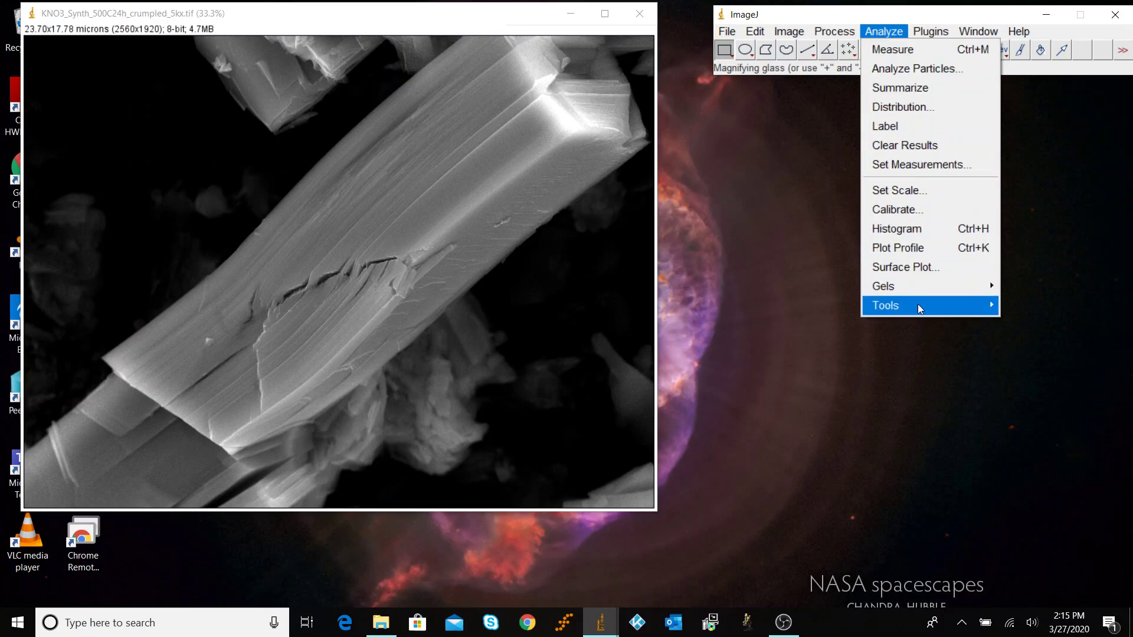
{"action": "mouse_move", "coordinate": [918, 305]}
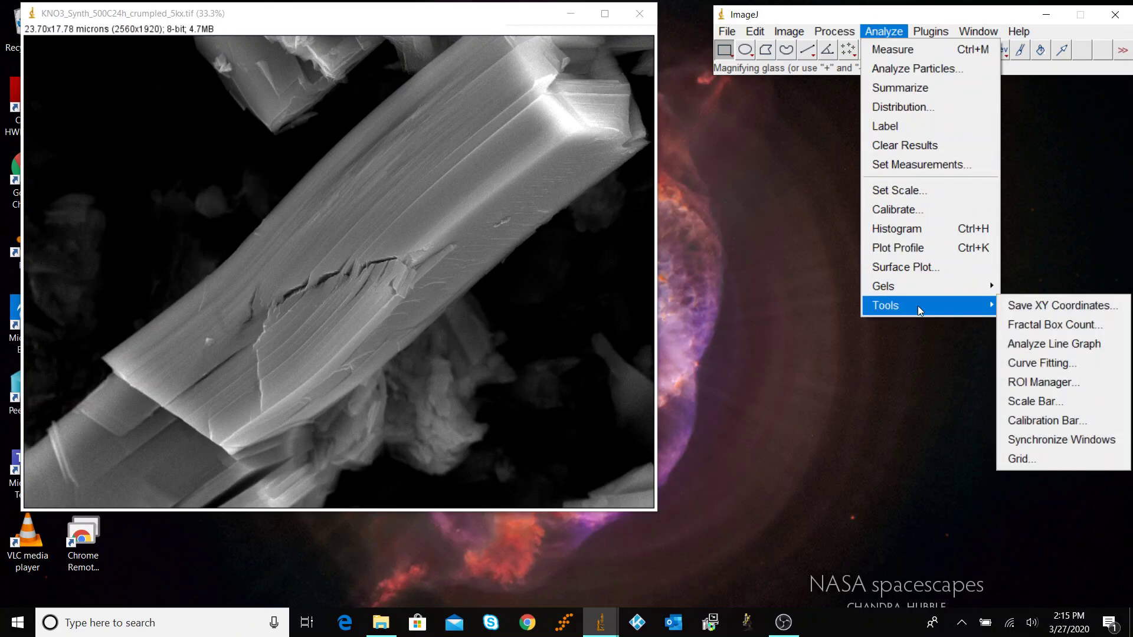
{"action": "left_click", "coordinate": [1053, 402]}
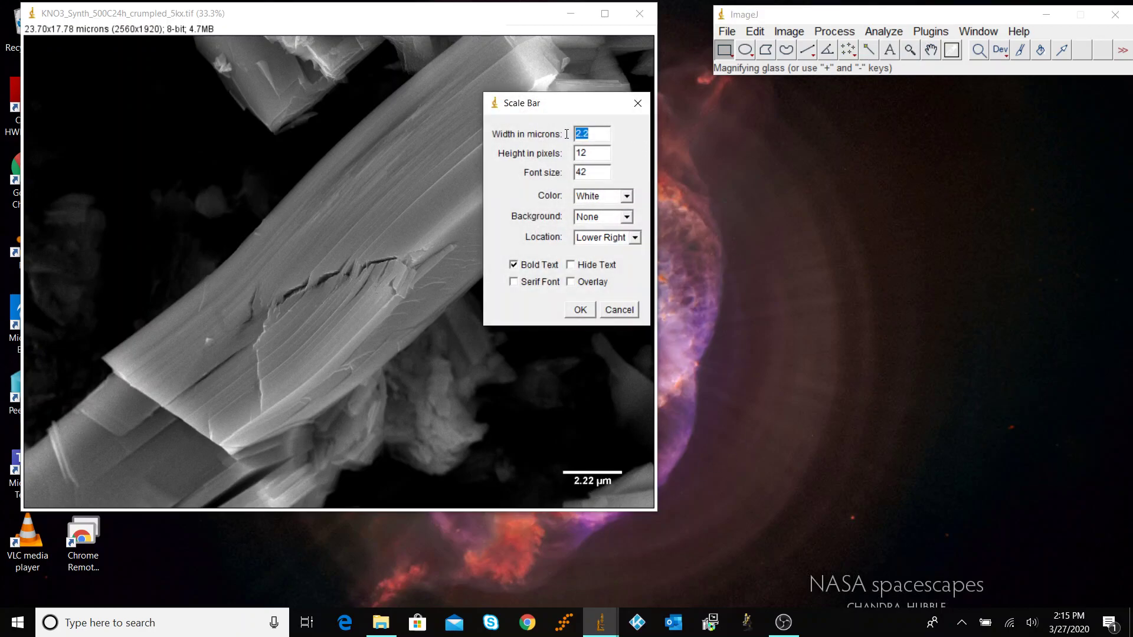
{"action": "type", "text": "2"}
{"action": "double_click", "coordinate": [591, 151]}
{"action": "type", "text": "50"}
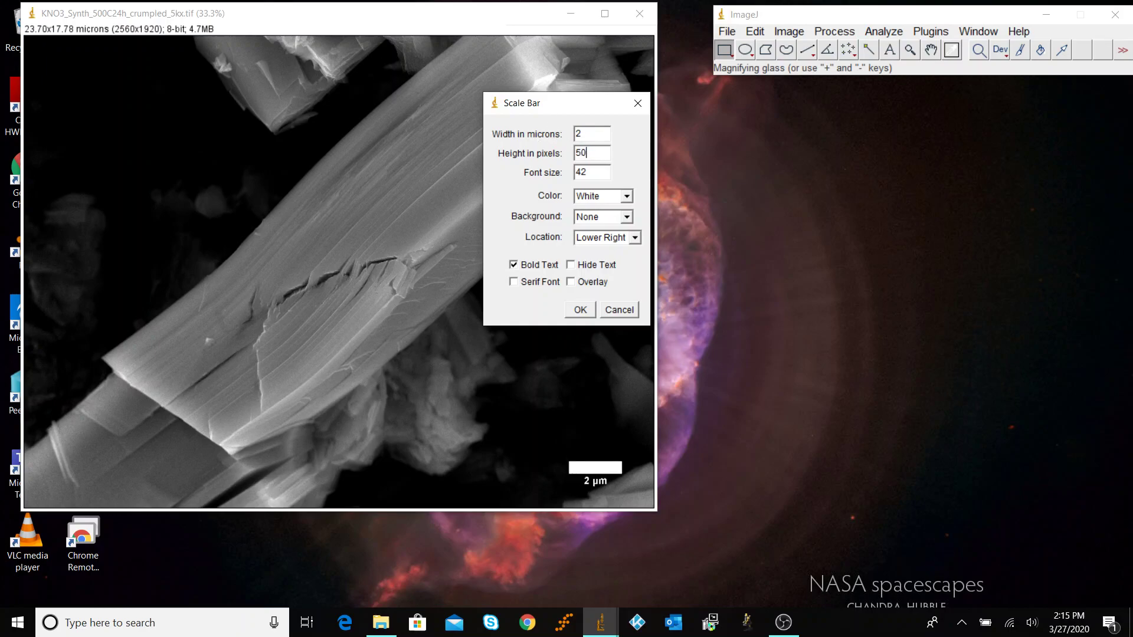
{"action": "double_click", "coordinate": [591, 170]}
{"action": "type", "text": "70"}
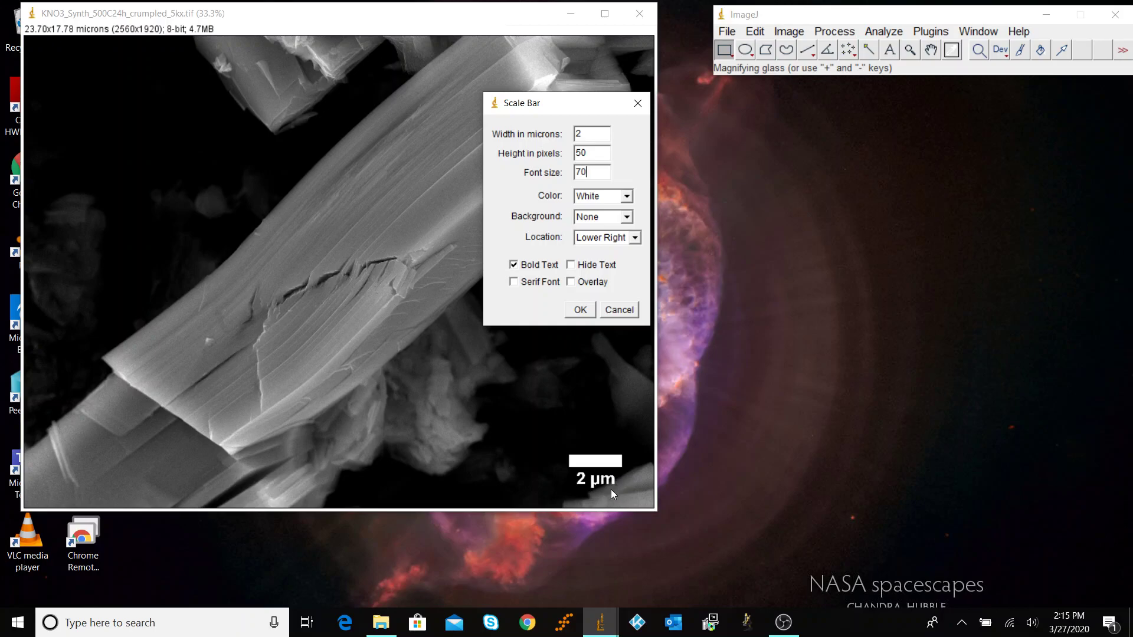
Make the bar Black on a White background and apply it at the lower right.
{"action": "left_click", "coordinate": [629, 199]}
{"action": "left_click", "coordinate": [632, 211]}
{"action": "left_click", "coordinate": [629, 200]}
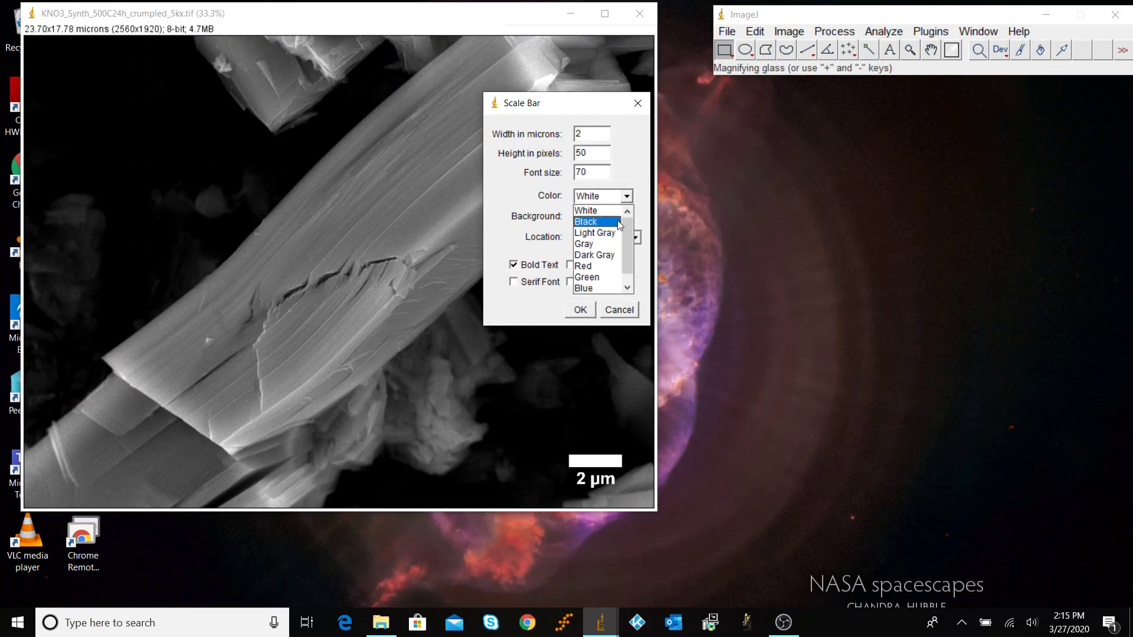
{"action": "left_click", "coordinate": [619, 225]}
{"action": "left_click", "coordinate": [626, 217]}
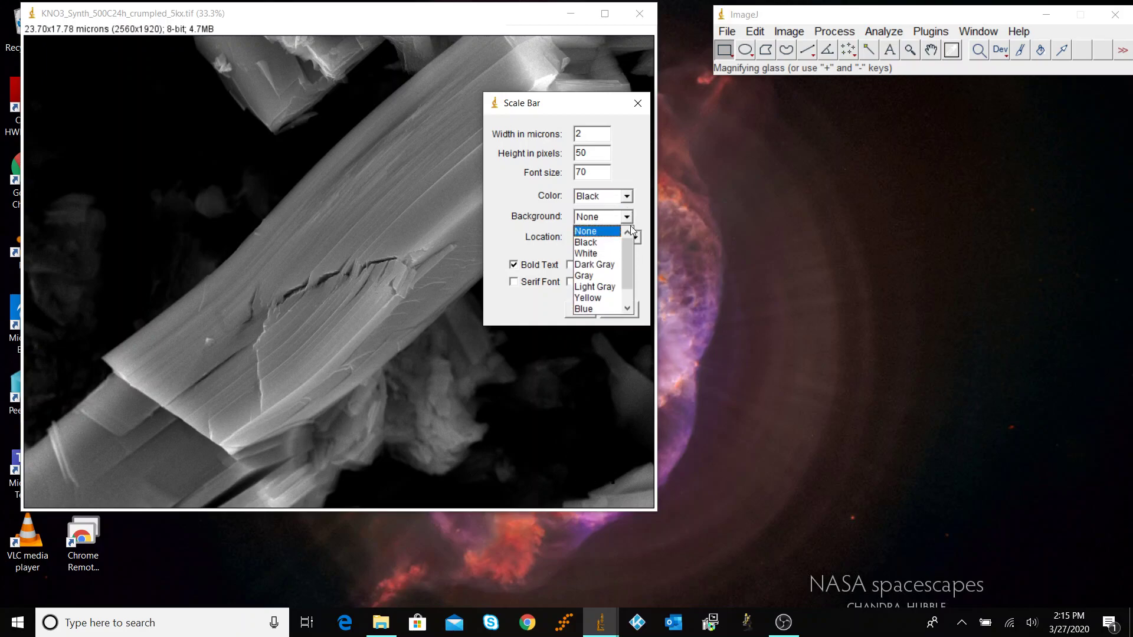
{"action": "left_click", "coordinate": [610, 254]}
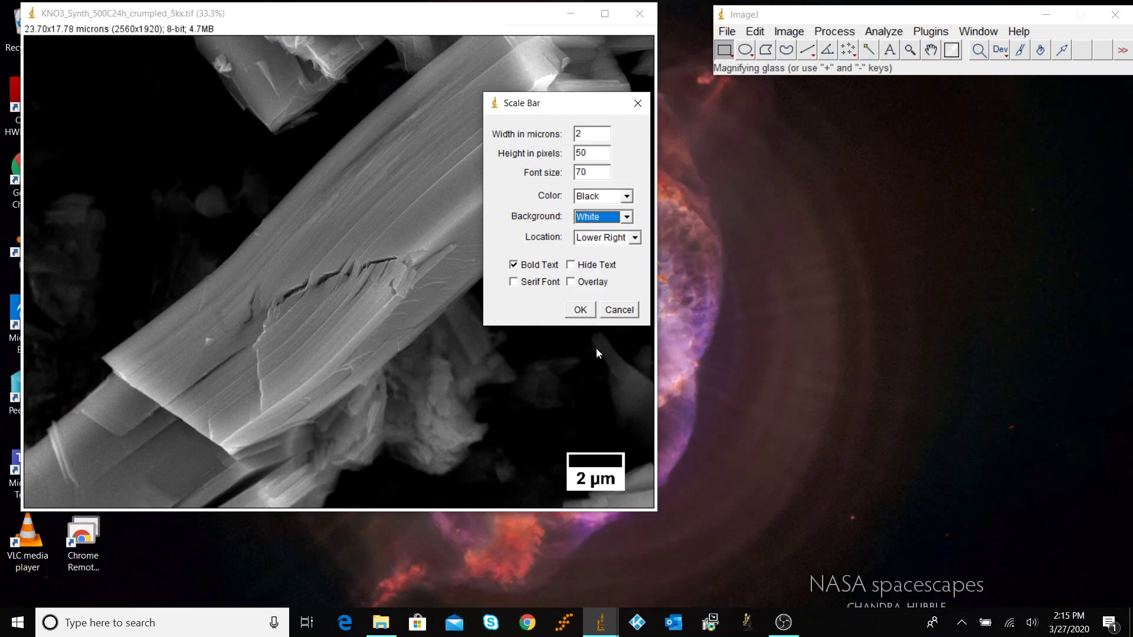
{"action": "left_click", "coordinate": [575, 314]}
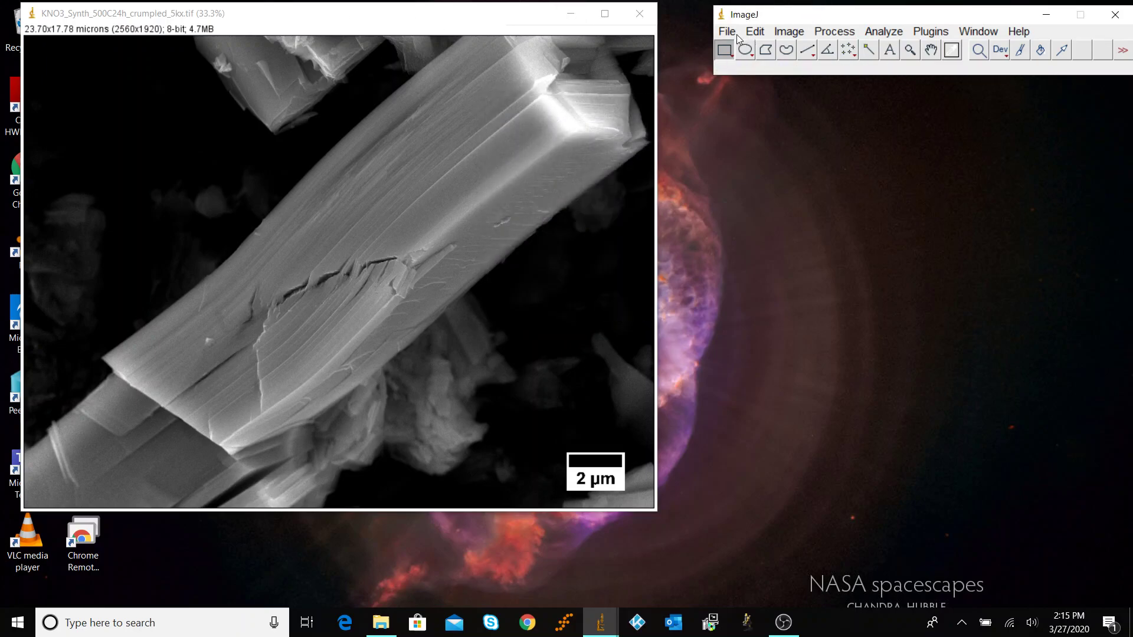
Save the image as TIFF named KNO3_Synth_500C24h_crumpled_5kx_Fixed in Example Images.
{"action": "left_click", "coordinate": [755, 31]}
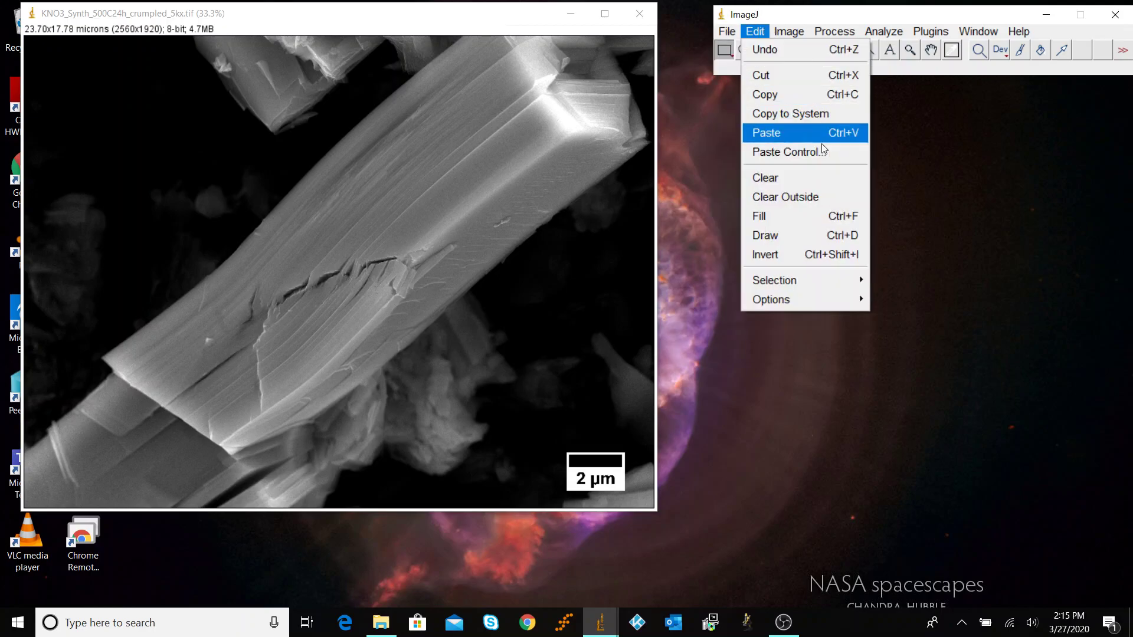
{"action": "mouse_move", "coordinate": [727, 29]}
{"action": "mouse_move", "coordinate": [855, 230]}
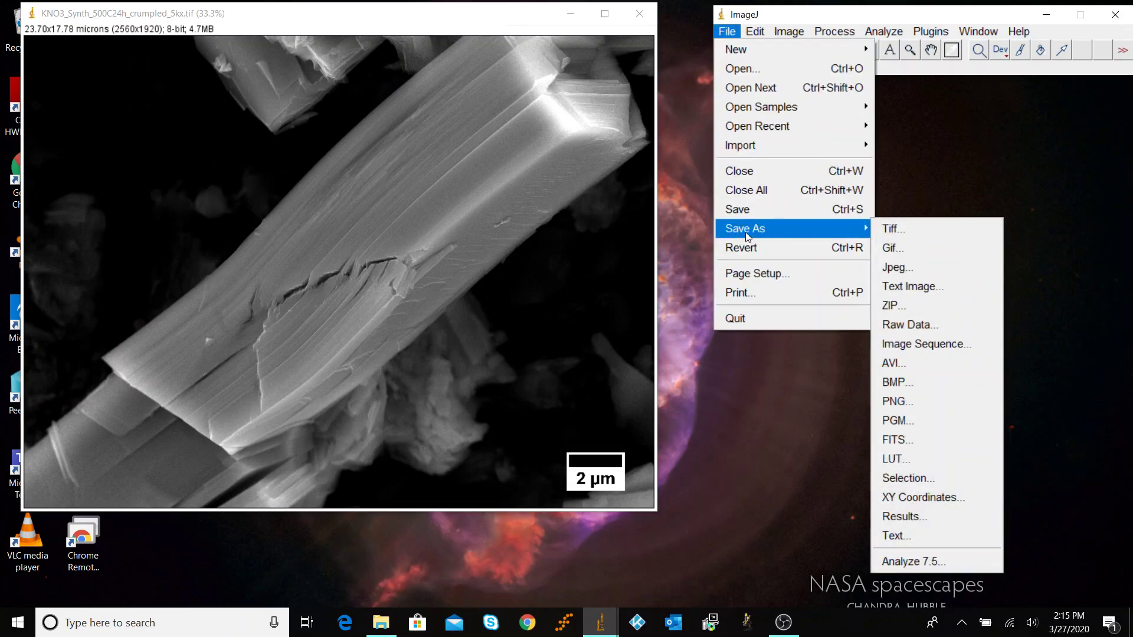
{"action": "left_click", "coordinate": [894, 229]}
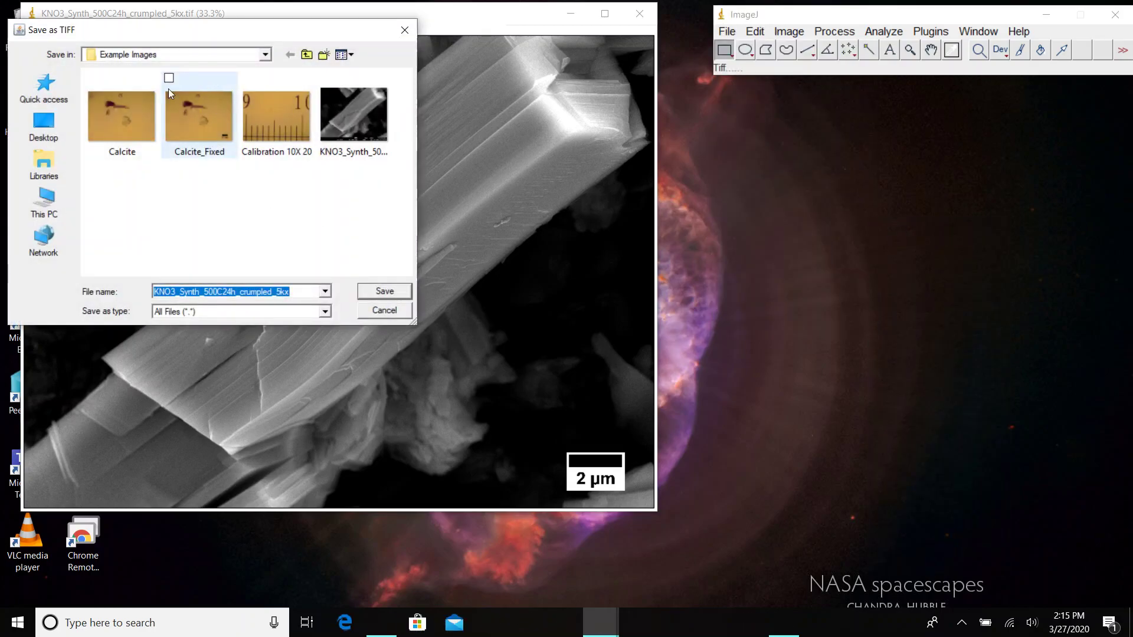
{"action": "left_click", "coordinate": [298, 290]}
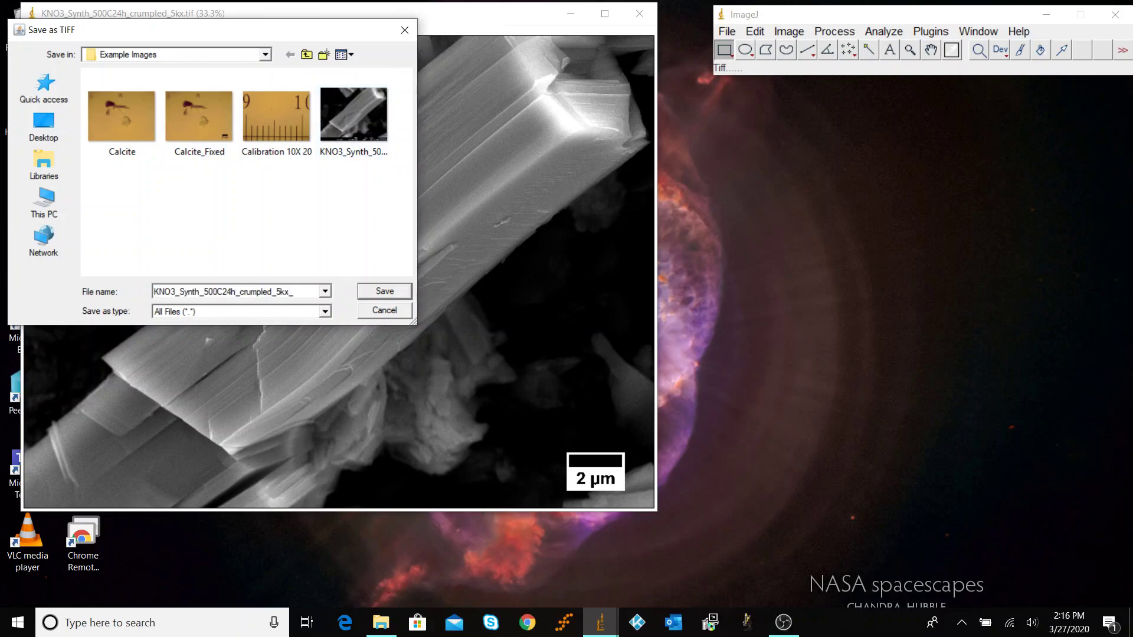
{"action": "type", "text": "_Fixed"}
{"action": "key", "text": "Return"}
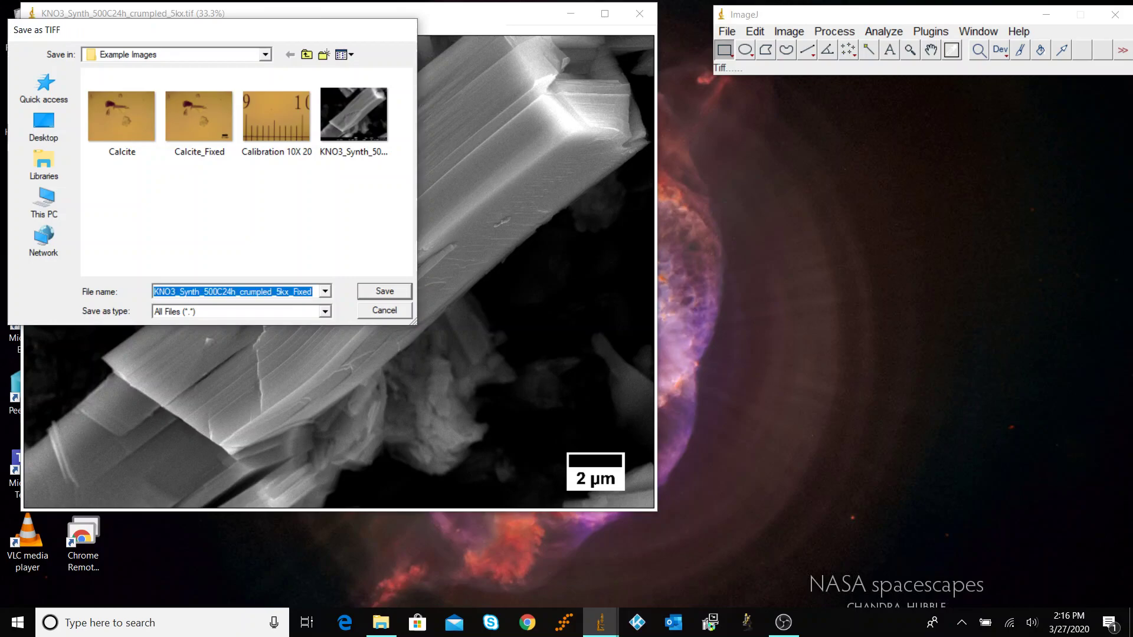